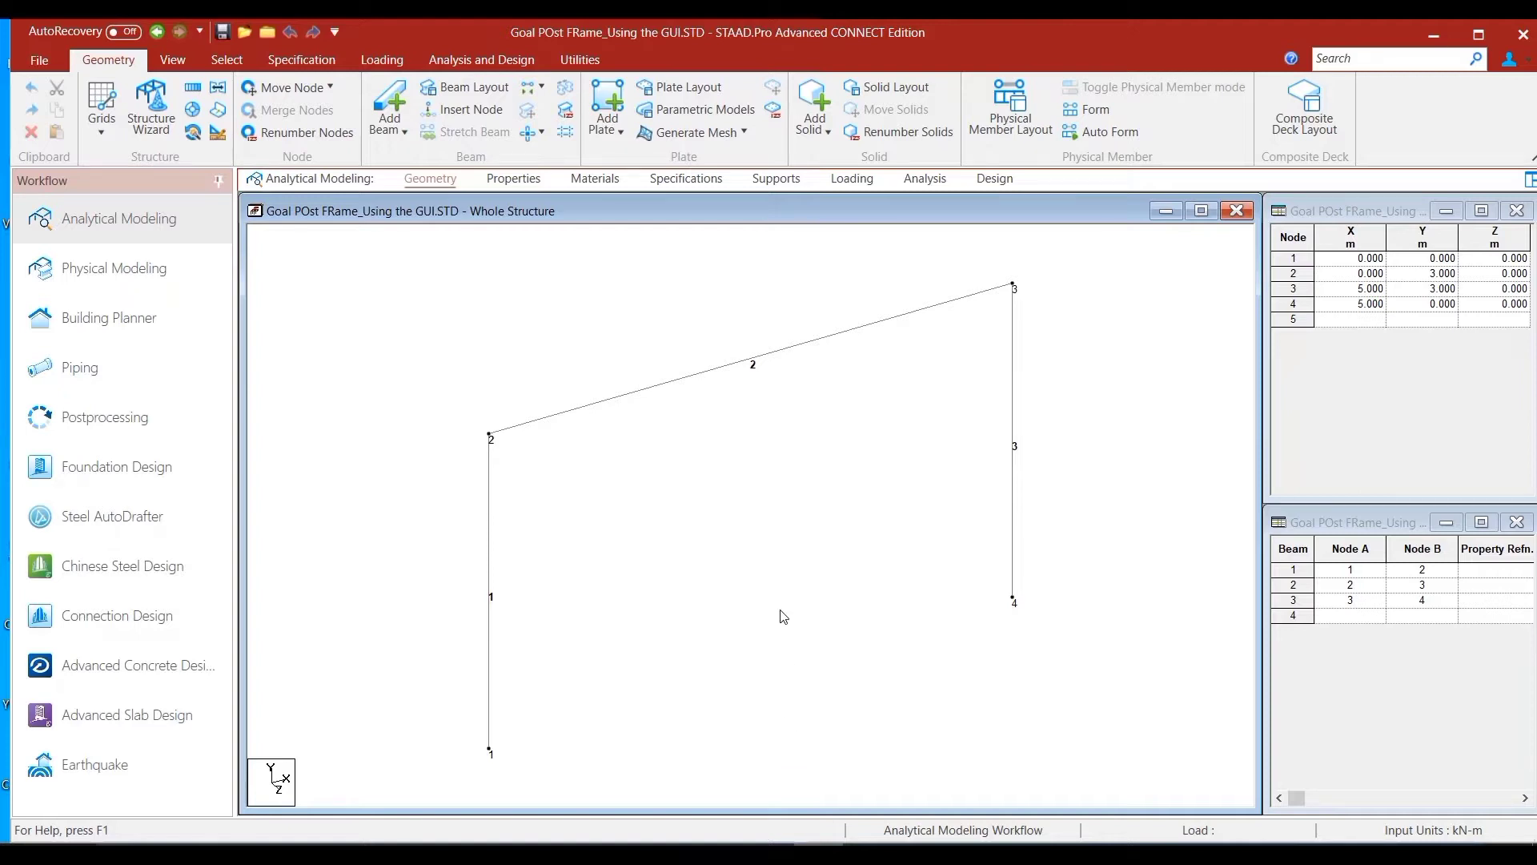
Step: Open the model's command file to review the joint coordinates and member incidences, and close the editor
{"action": "left_click", "coordinate": [578, 60]}
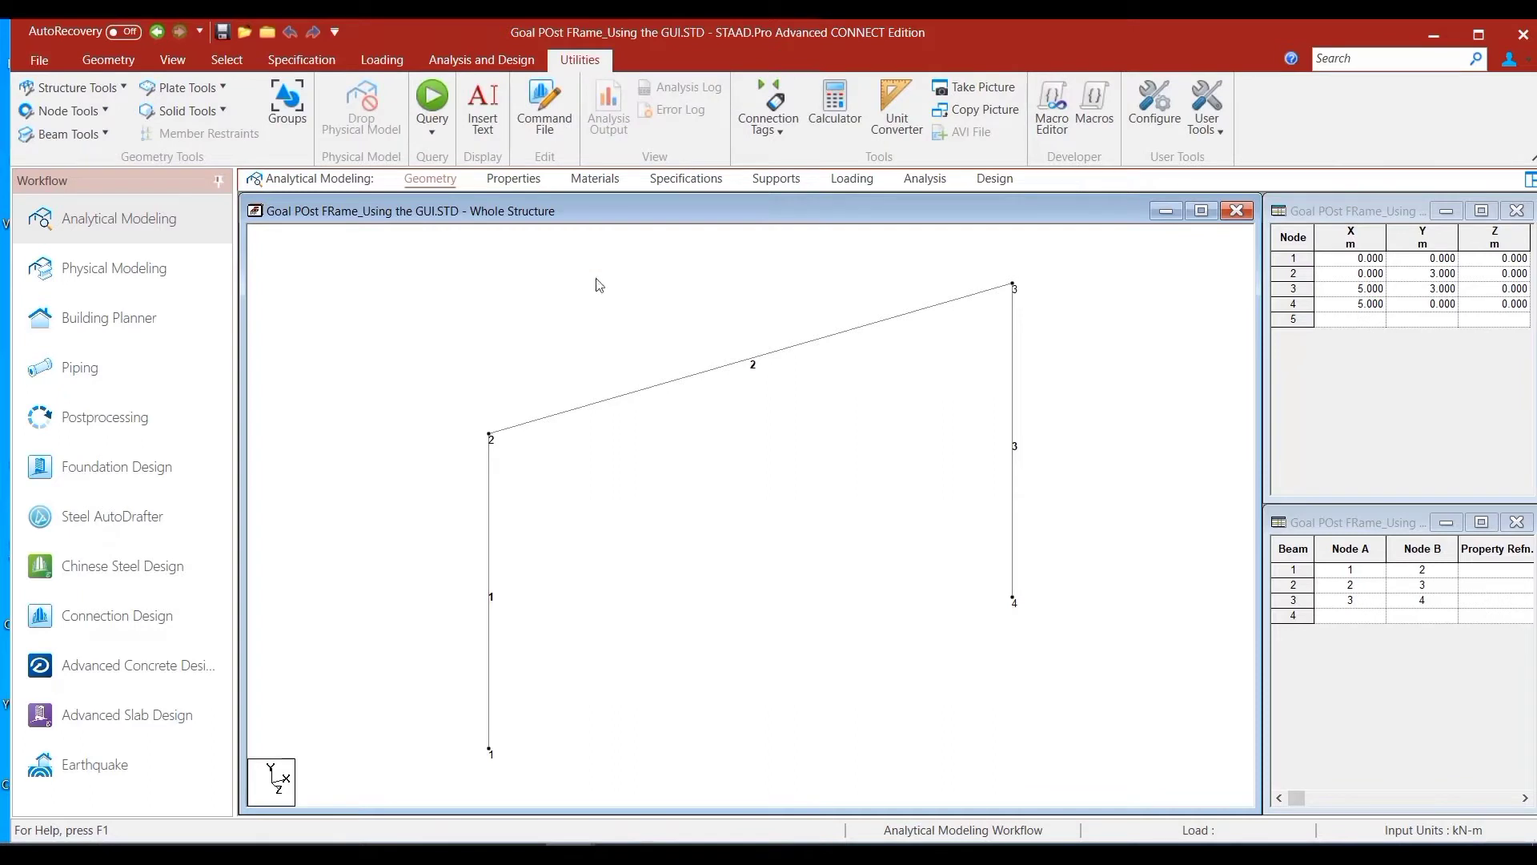
{"action": "left_click", "coordinate": [533, 129]}
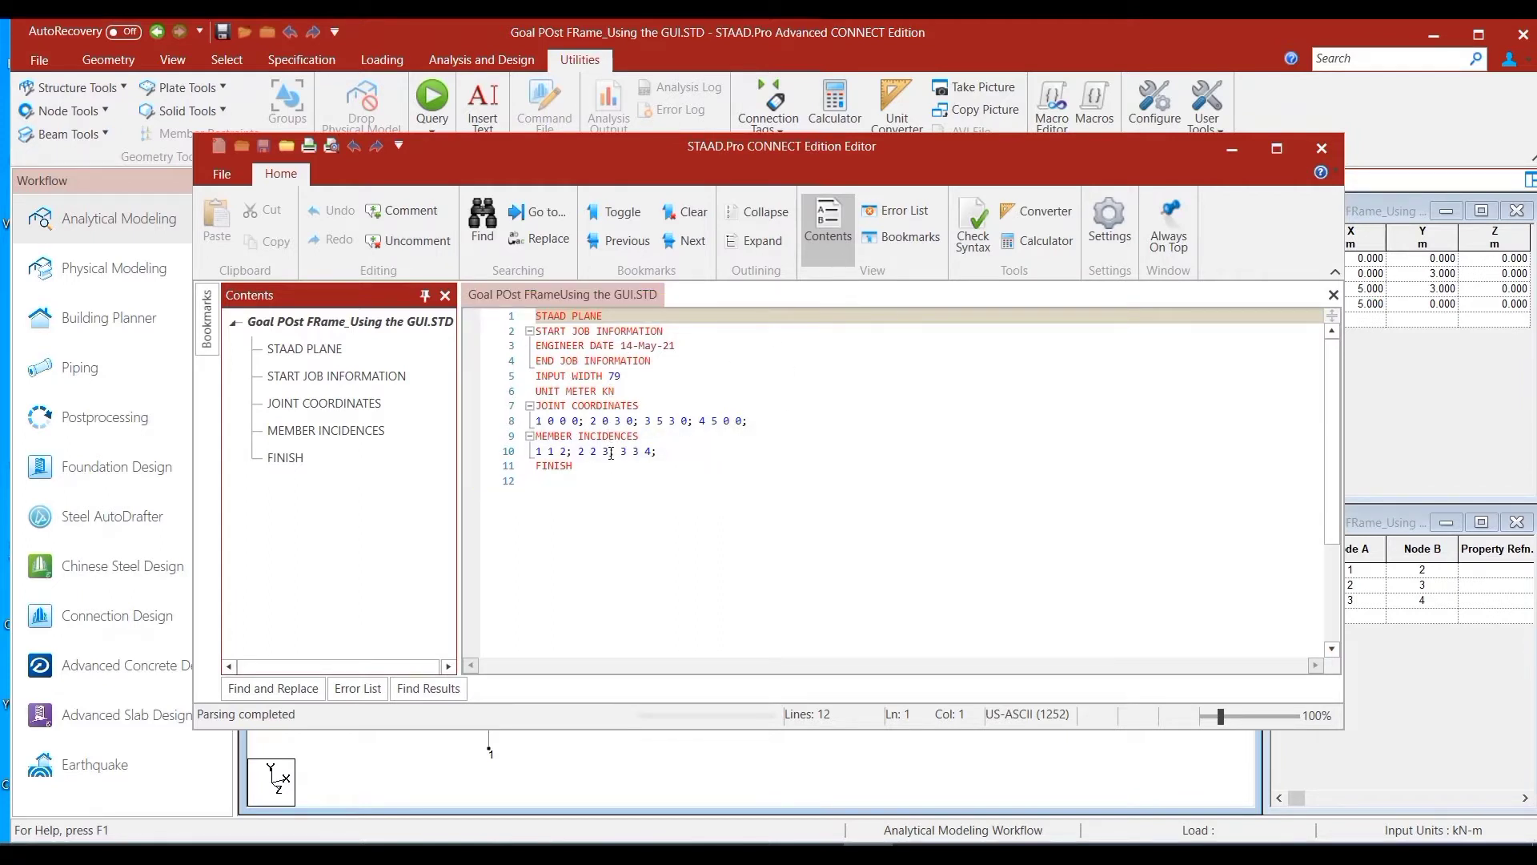
{"action": "left_click", "coordinate": [1319, 150]}
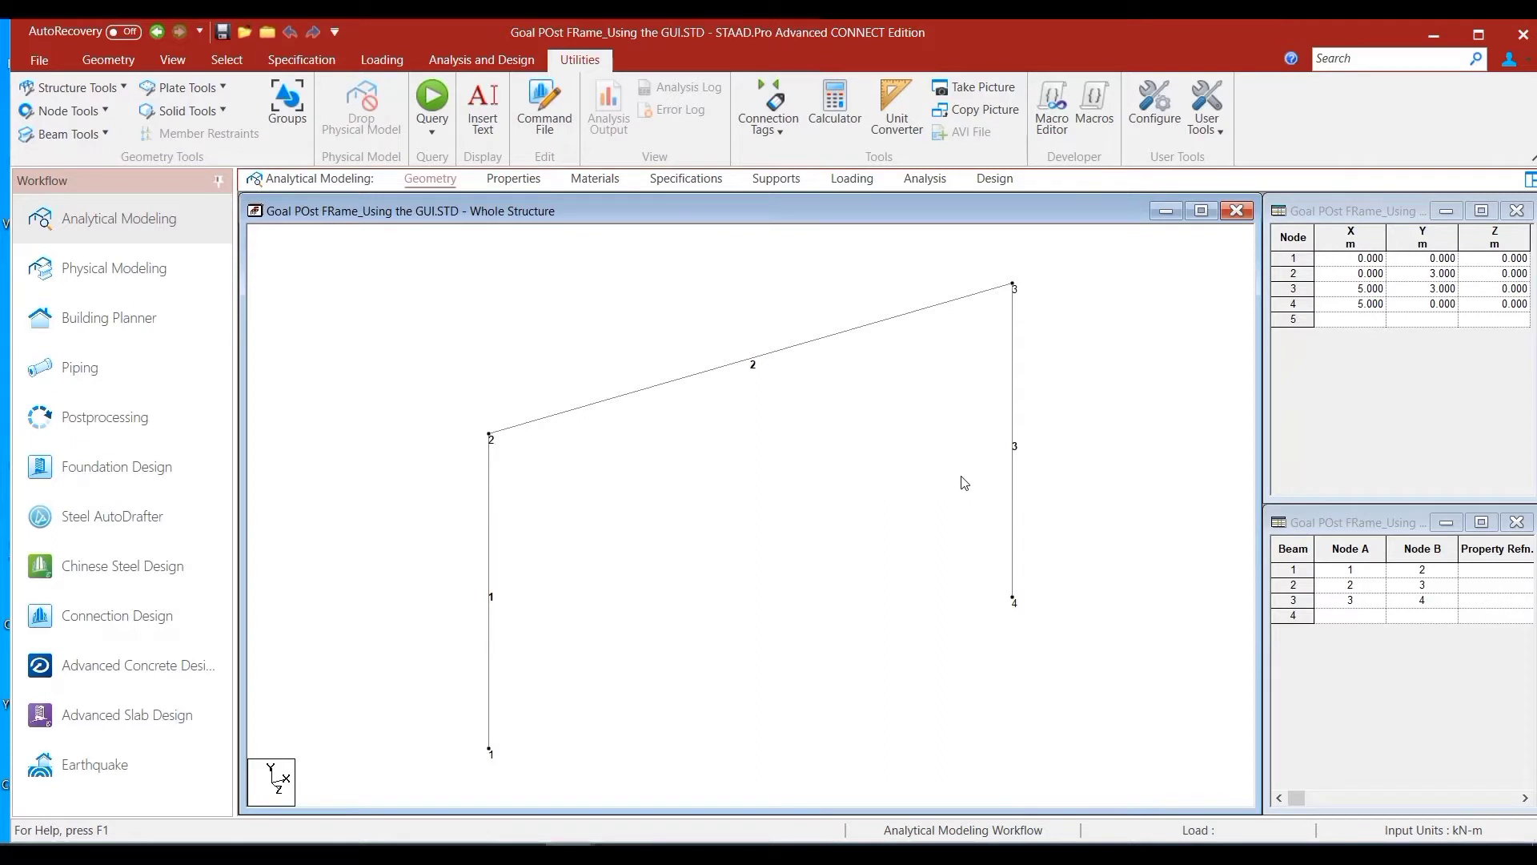
Step: Highlight the frame's beam by itself and its two columns together, and clear the selection
{"action": "left_click", "coordinate": [824, 339]}
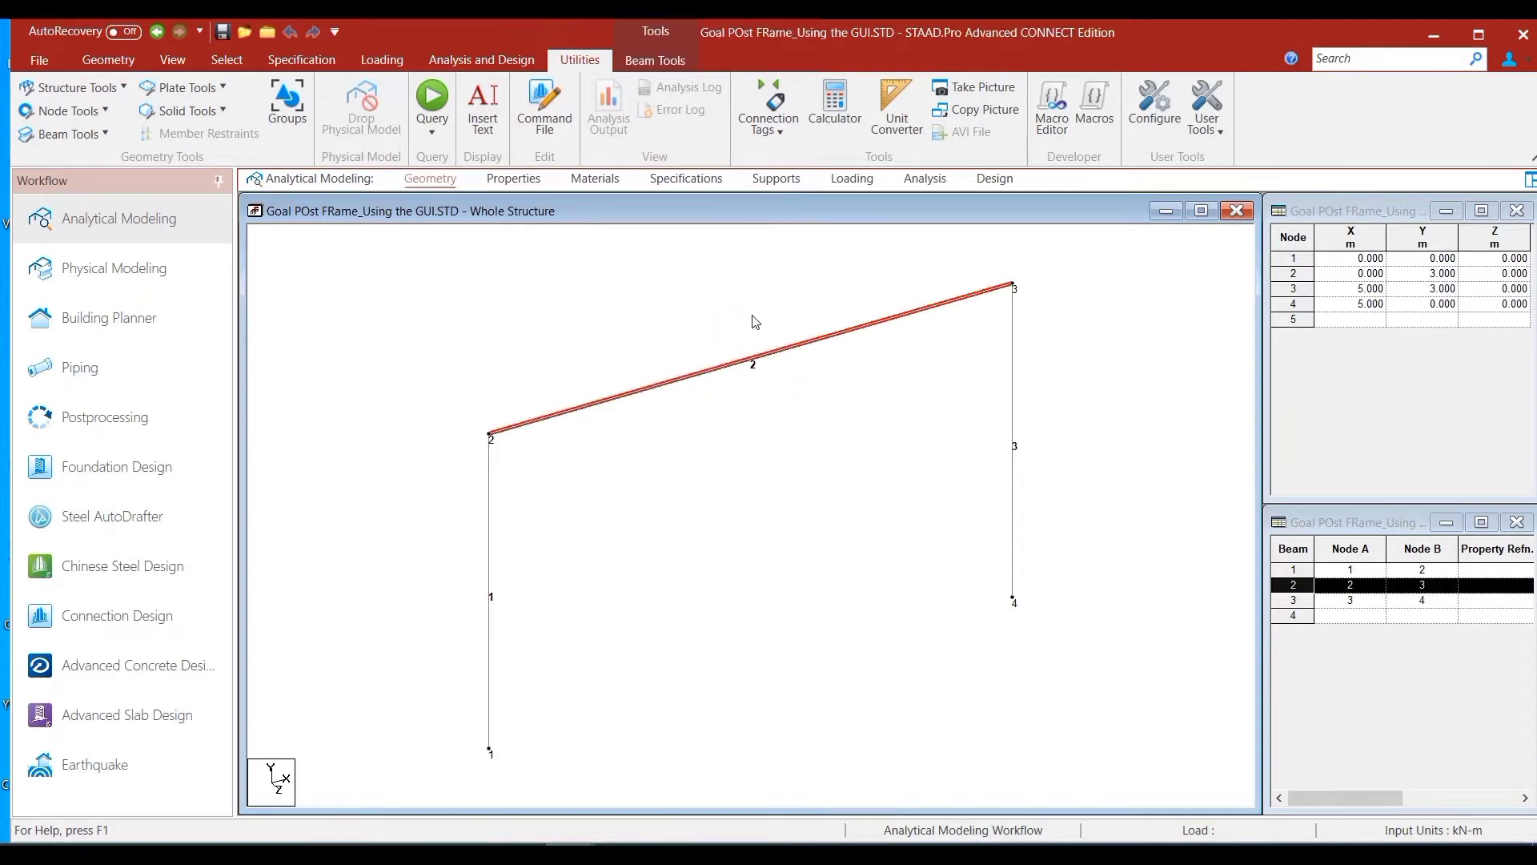
{"action": "left_click", "coordinate": [802, 562]}
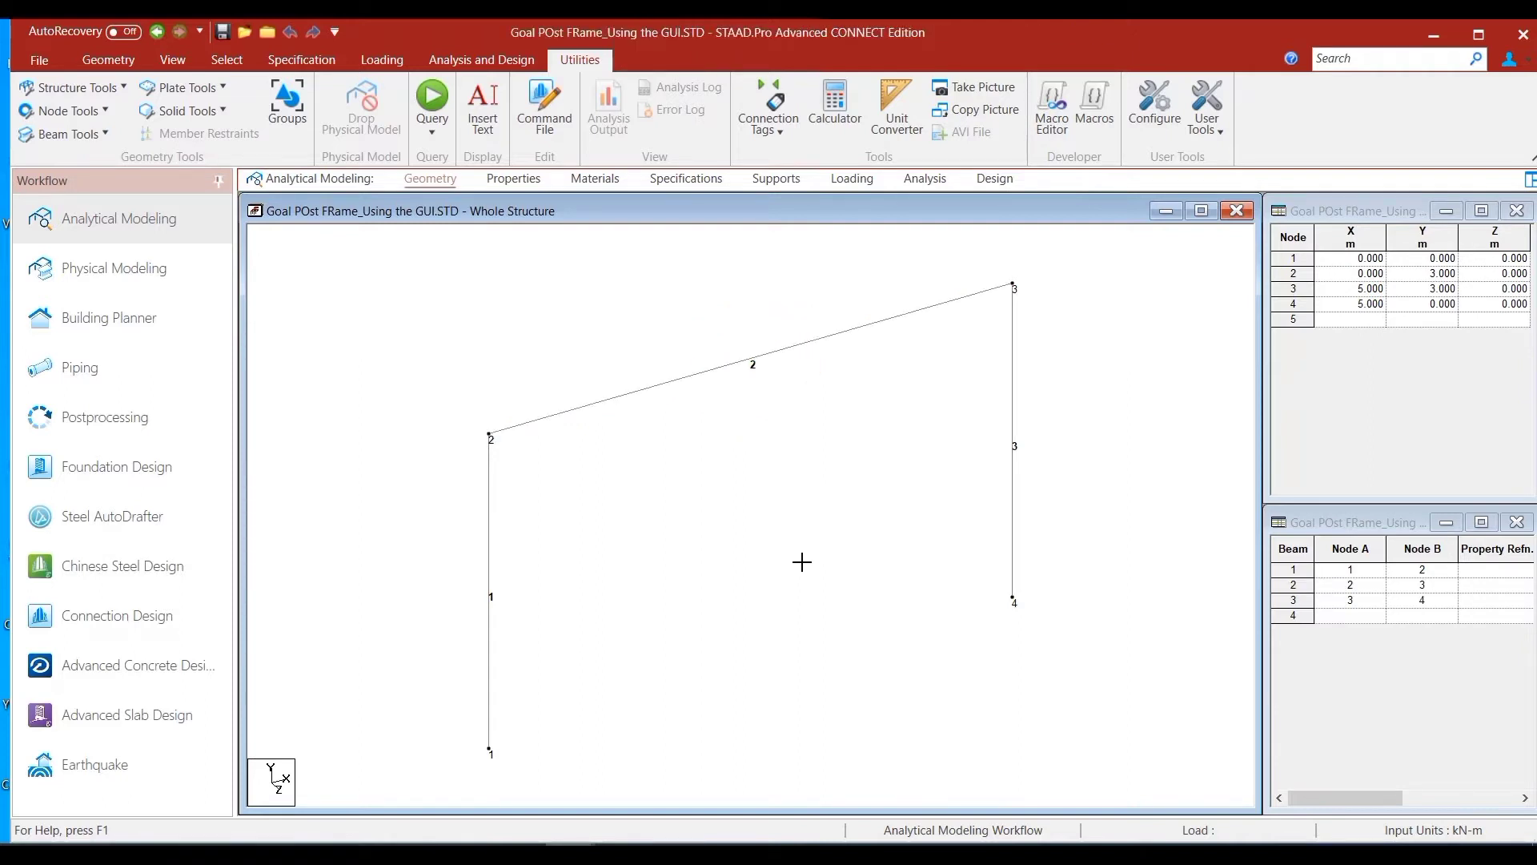
{"action": "left_click", "coordinate": [491, 568]}
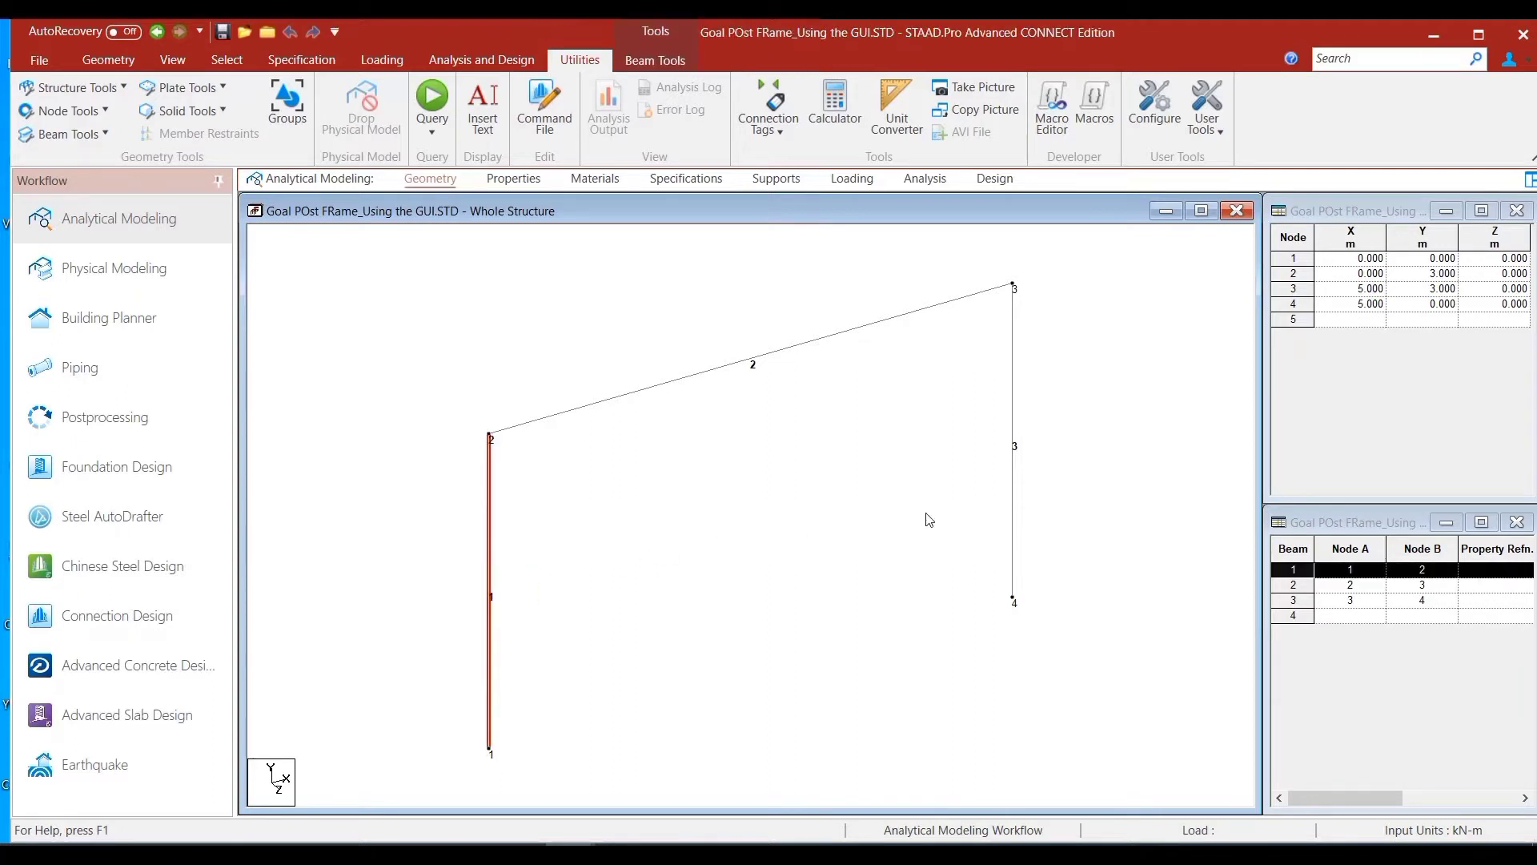
{"action": "left_click", "coordinate": [1015, 494], "text": "ctrl"}
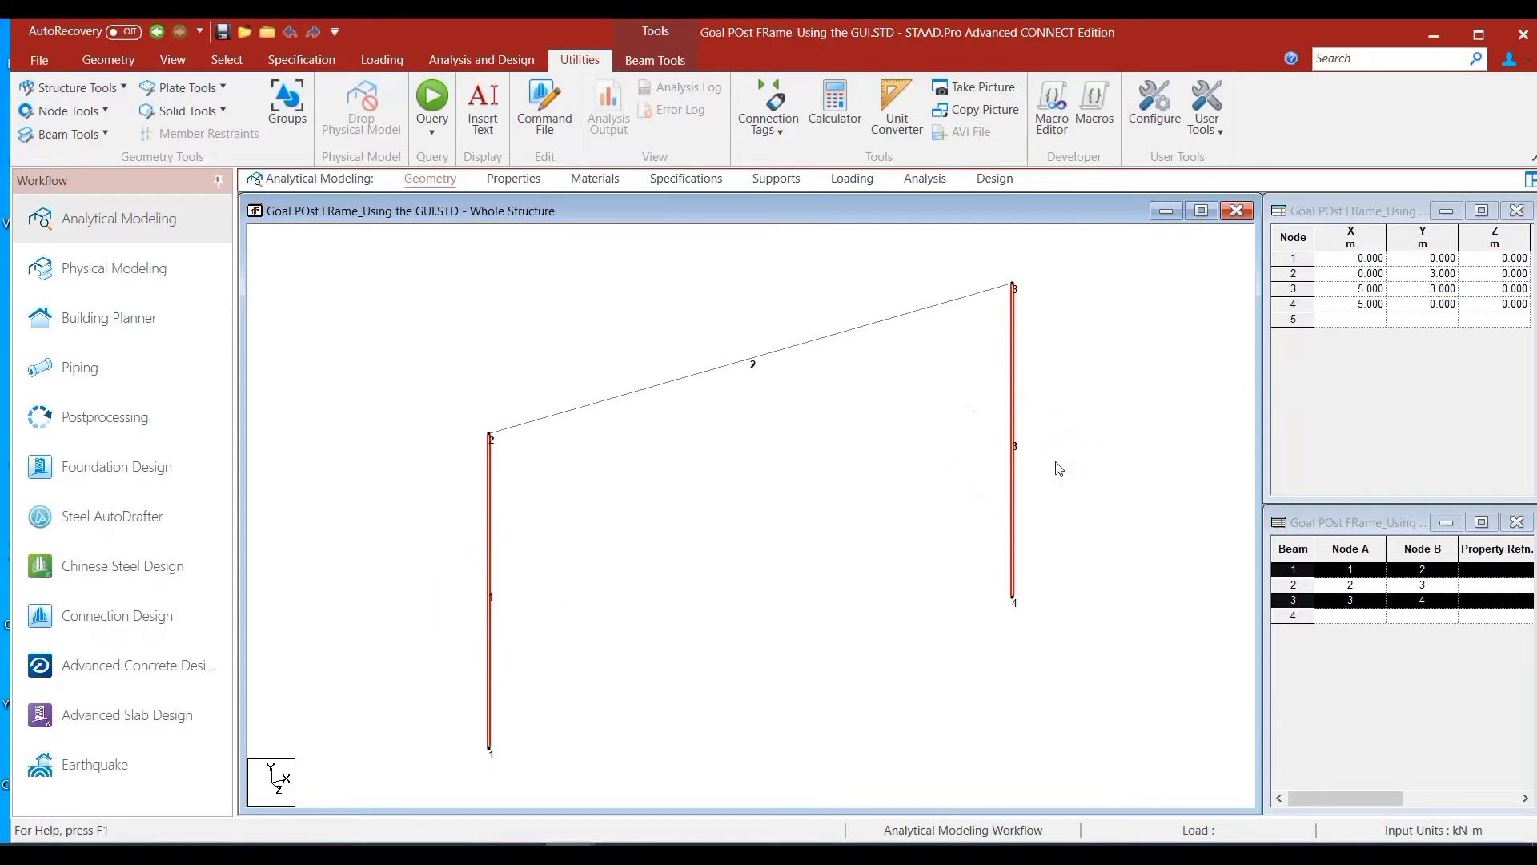
{"action": "left_click", "coordinate": [829, 587]}
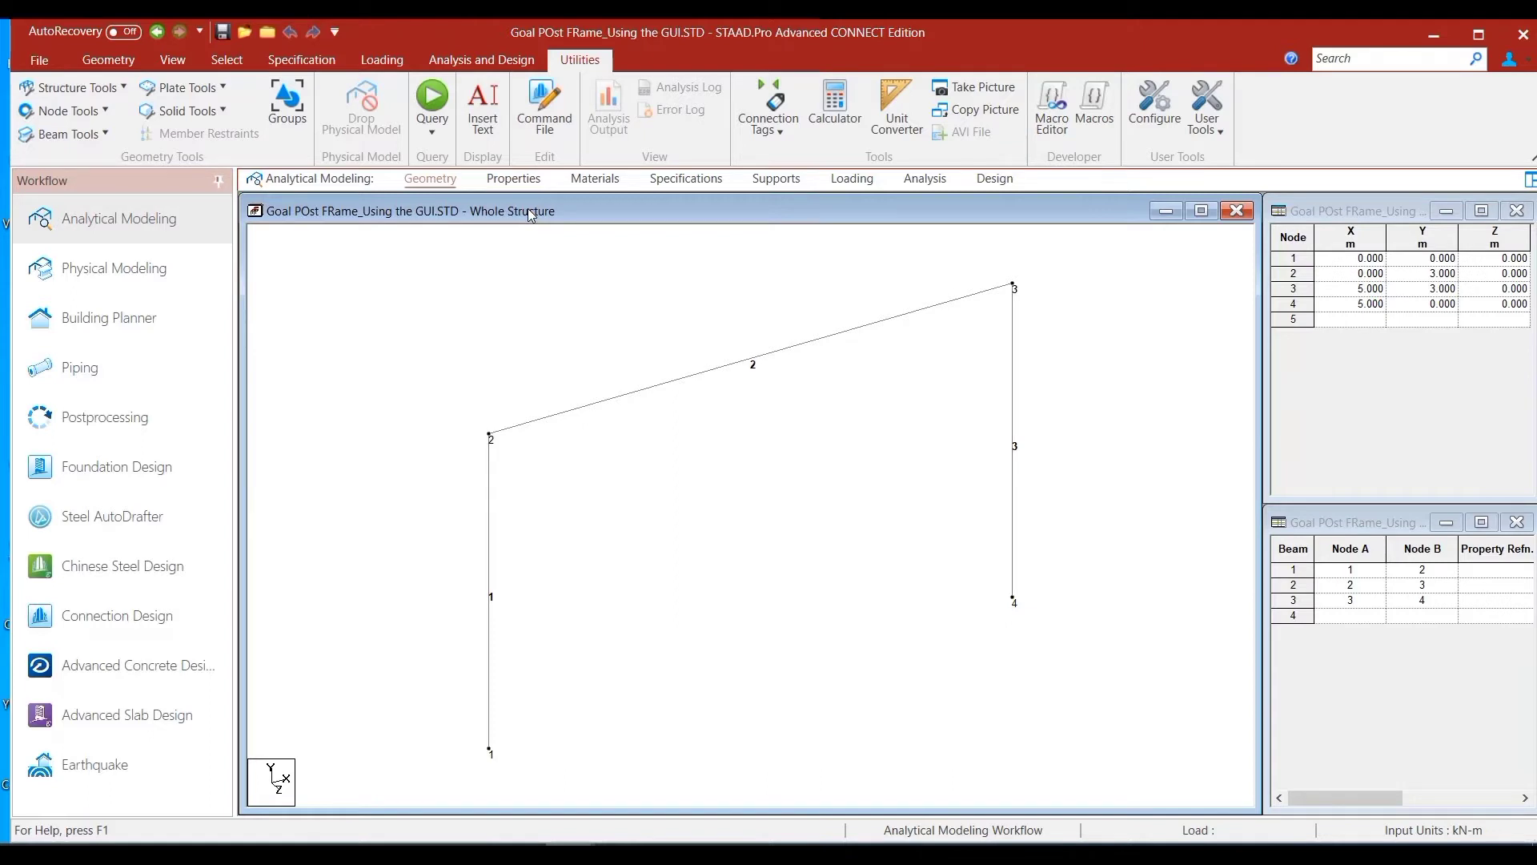
Step: Turn on the Beam Orientation labels to show the local axes of the frame members
{"action": "right_click", "coordinate": [817, 477]}
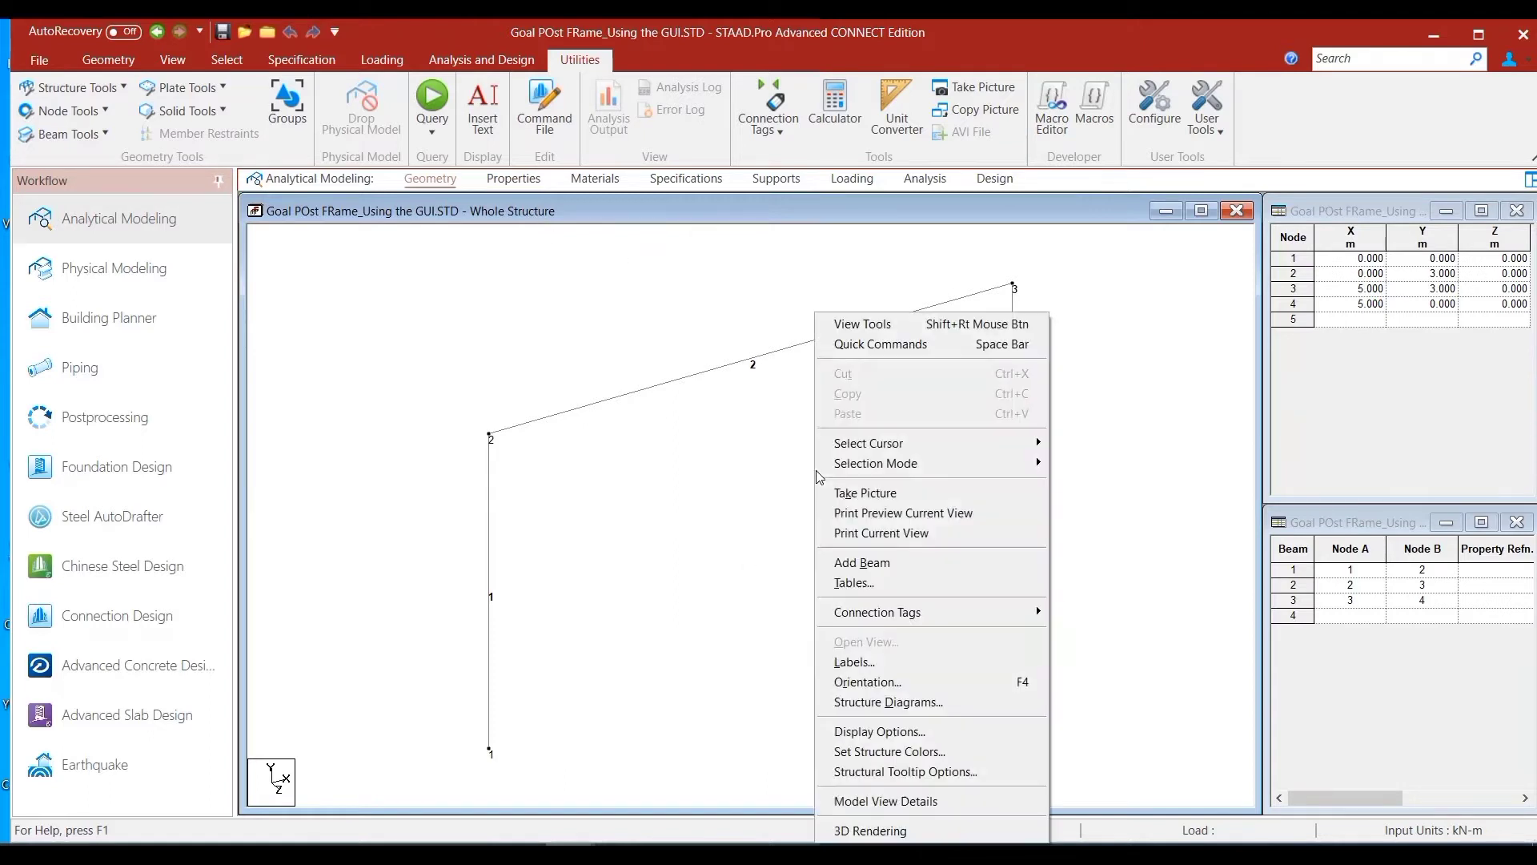
{"action": "left_click", "coordinate": [910, 662]}
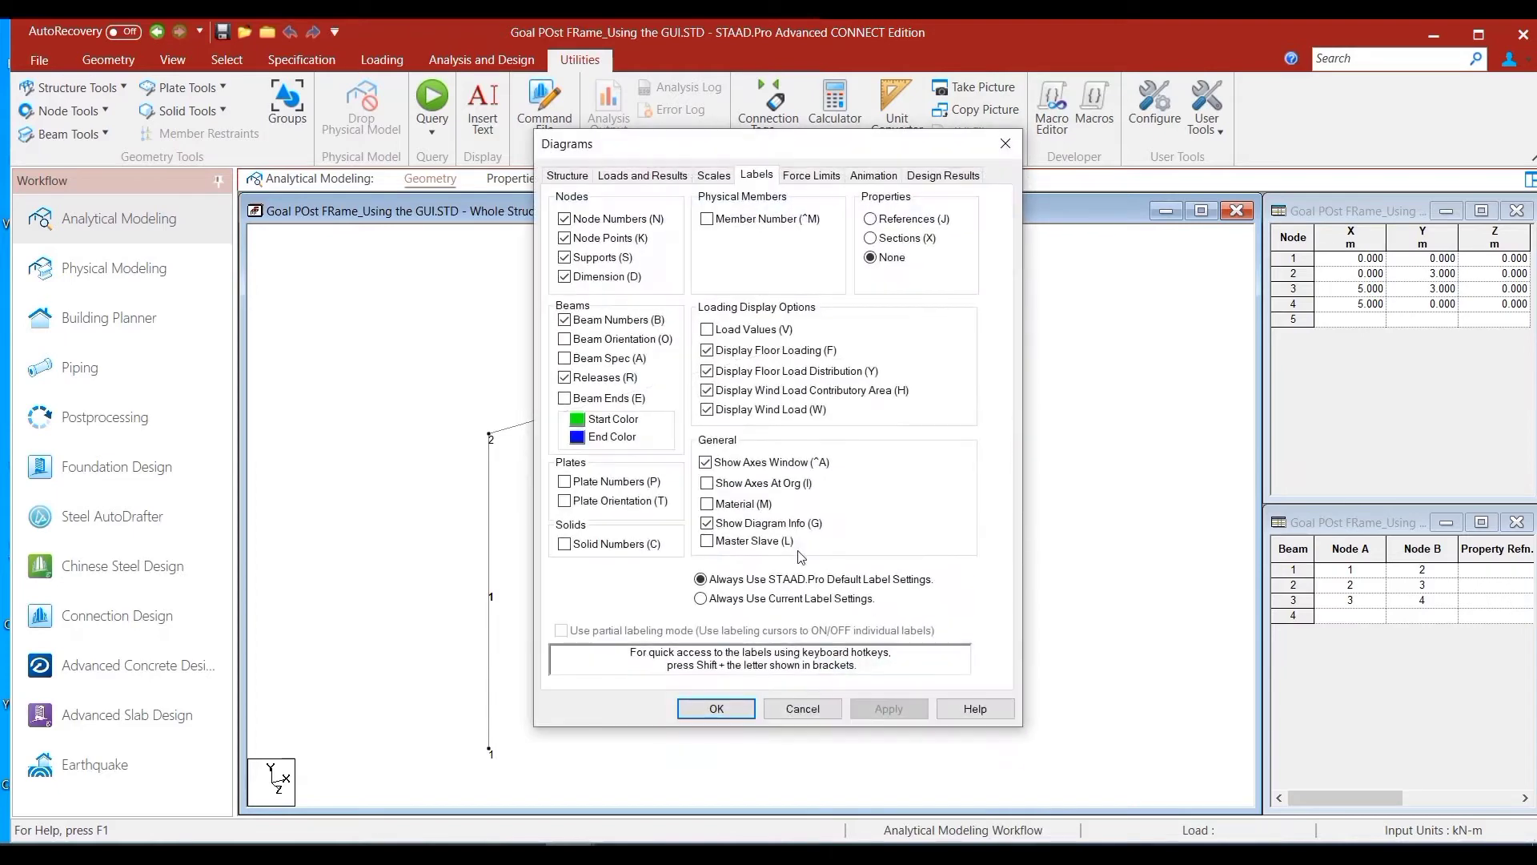
{"action": "left_click", "coordinate": [604, 346]}
{"action": "left_click", "coordinate": [888, 708]}
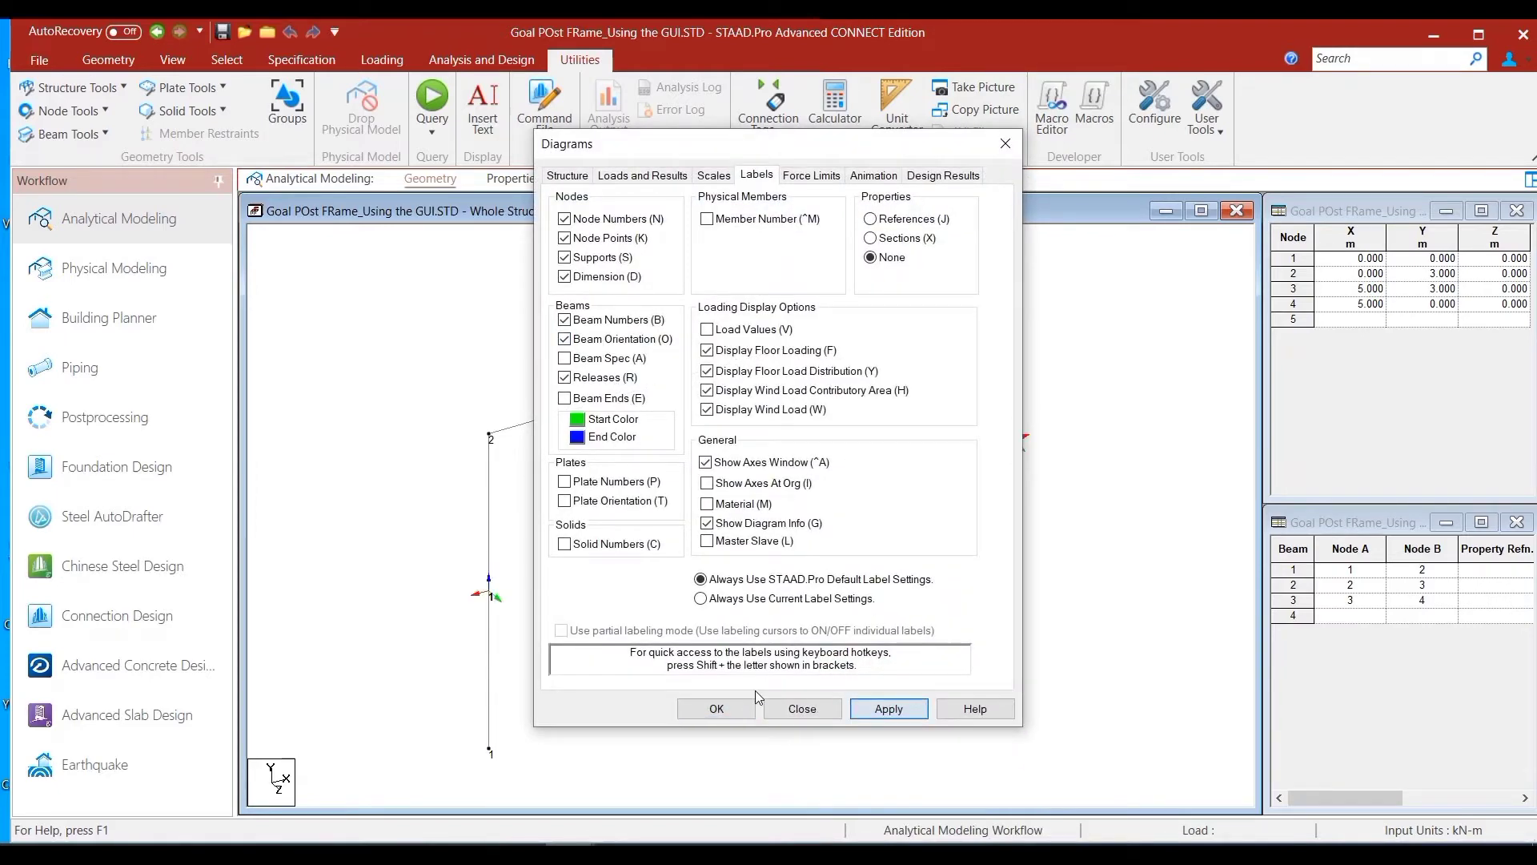
{"action": "left_click", "coordinate": [718, 709]}
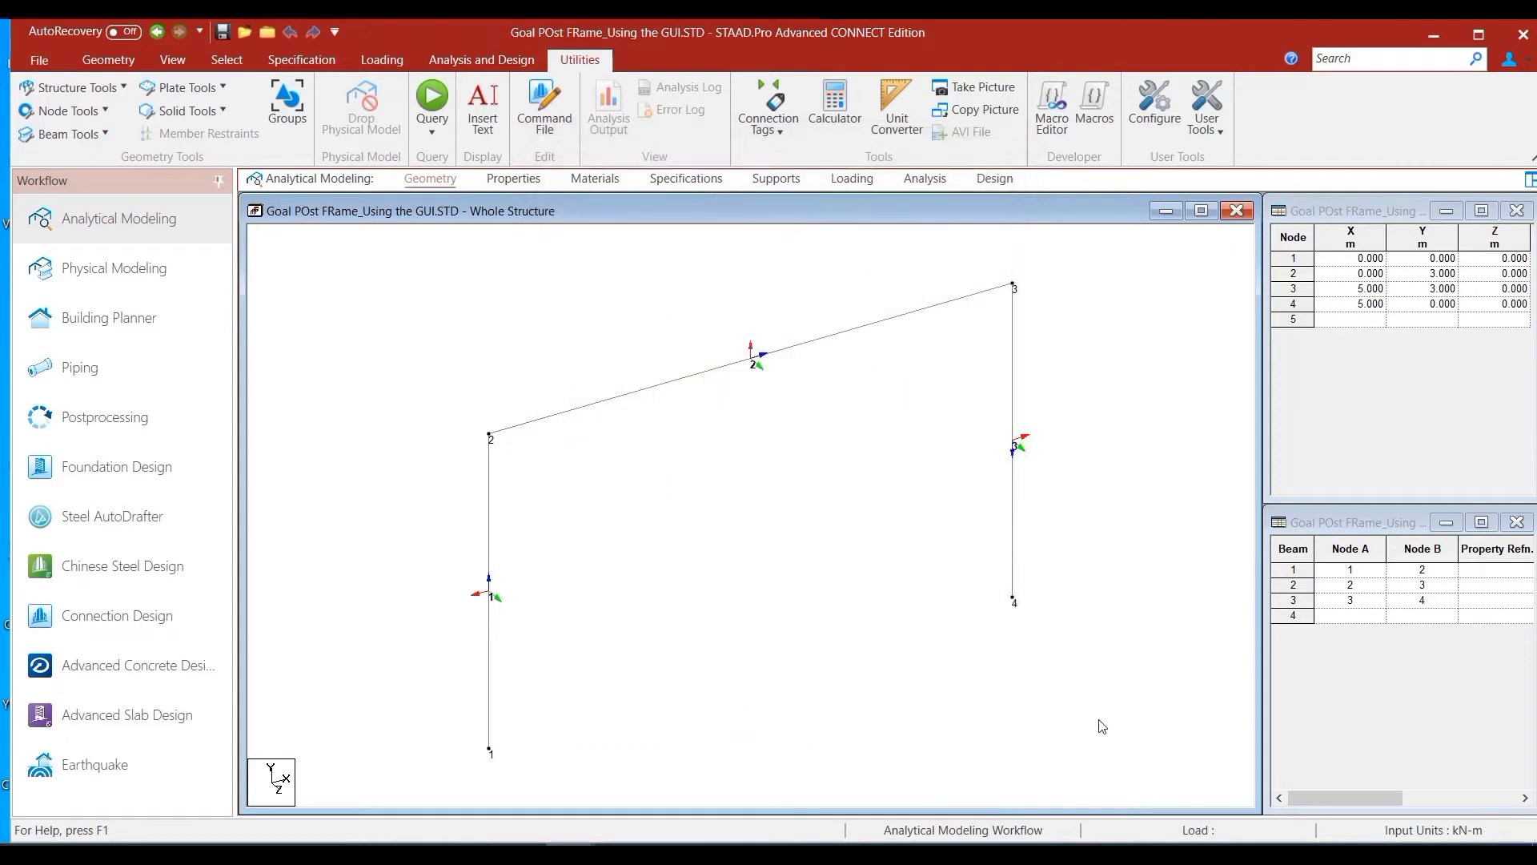
{"action": "left_click", "coordinate": [802, 345]}
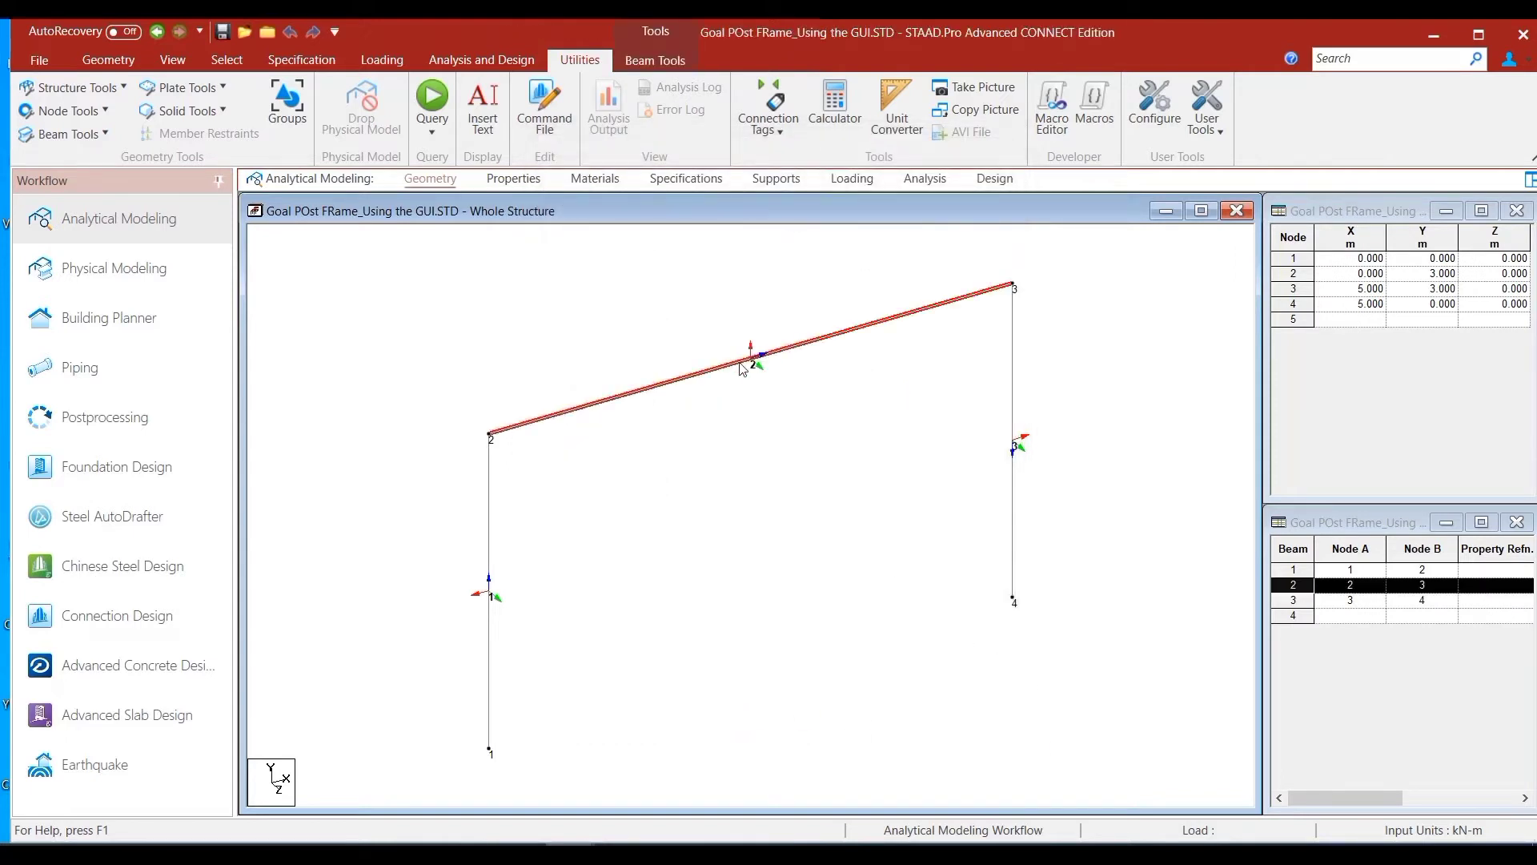
{"action": "left_click", "coordinate": [881, 445]}
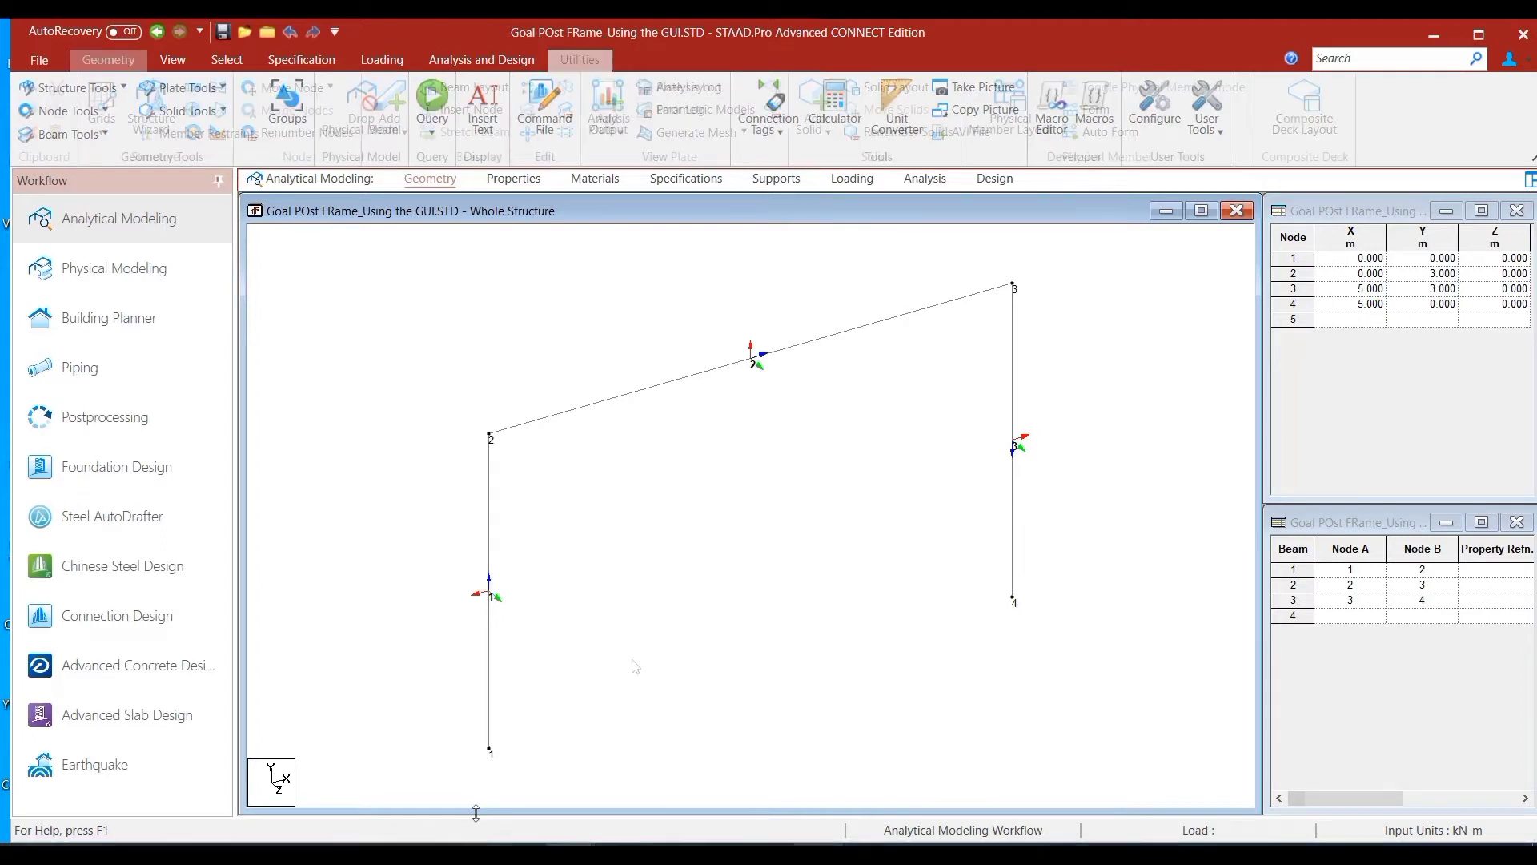
Step: Add a rectangular CONCRETE section property with YD 0.4 m and ZD 0.3 m
{"action": "left_click", "coordinate": [512, 181]}
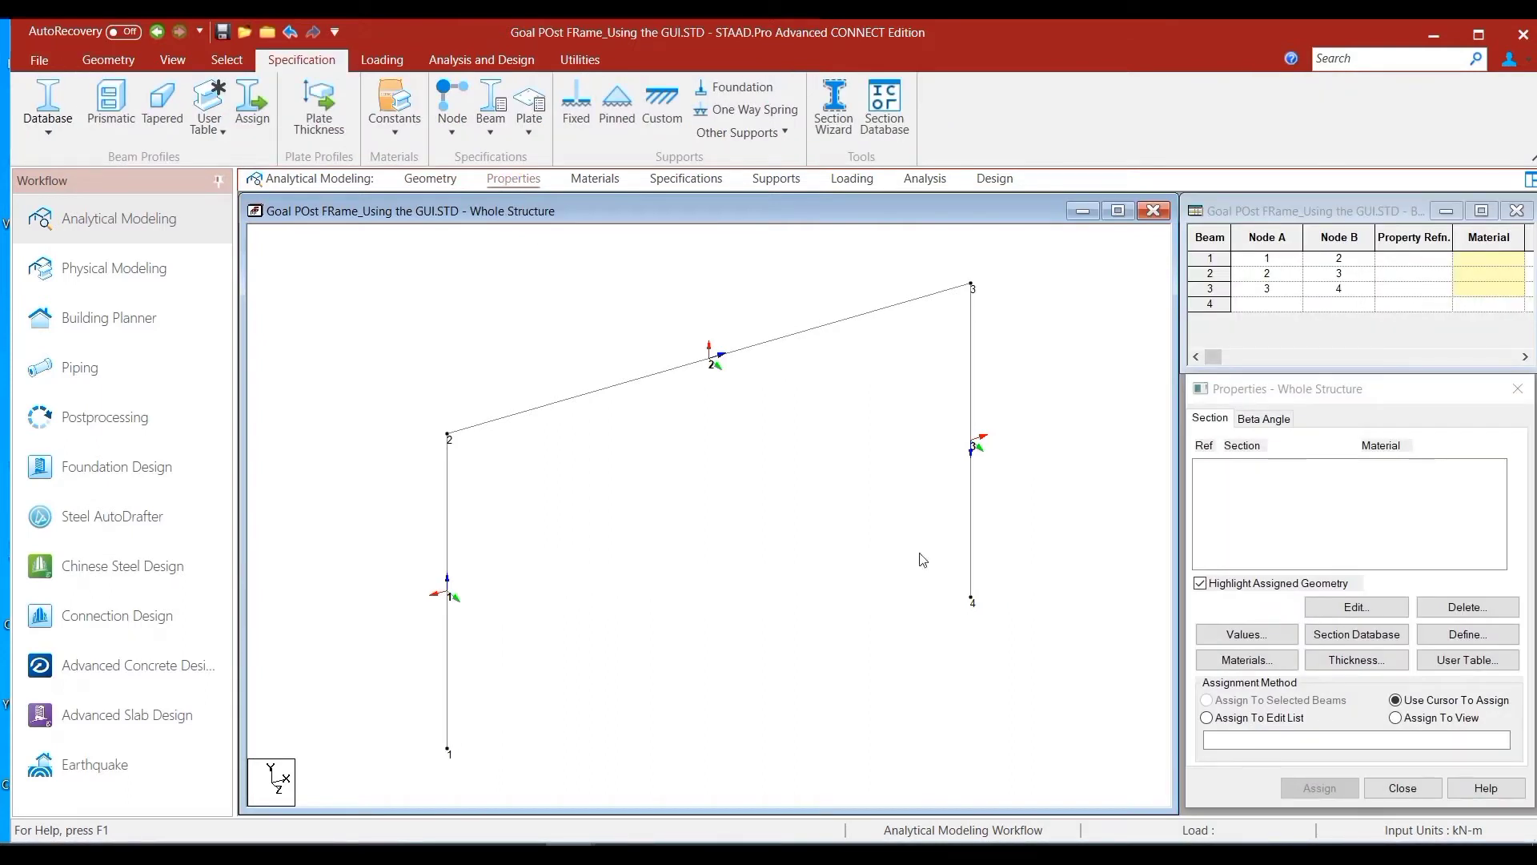
{"action": "left_click", "coordinate": [1366, 389]}
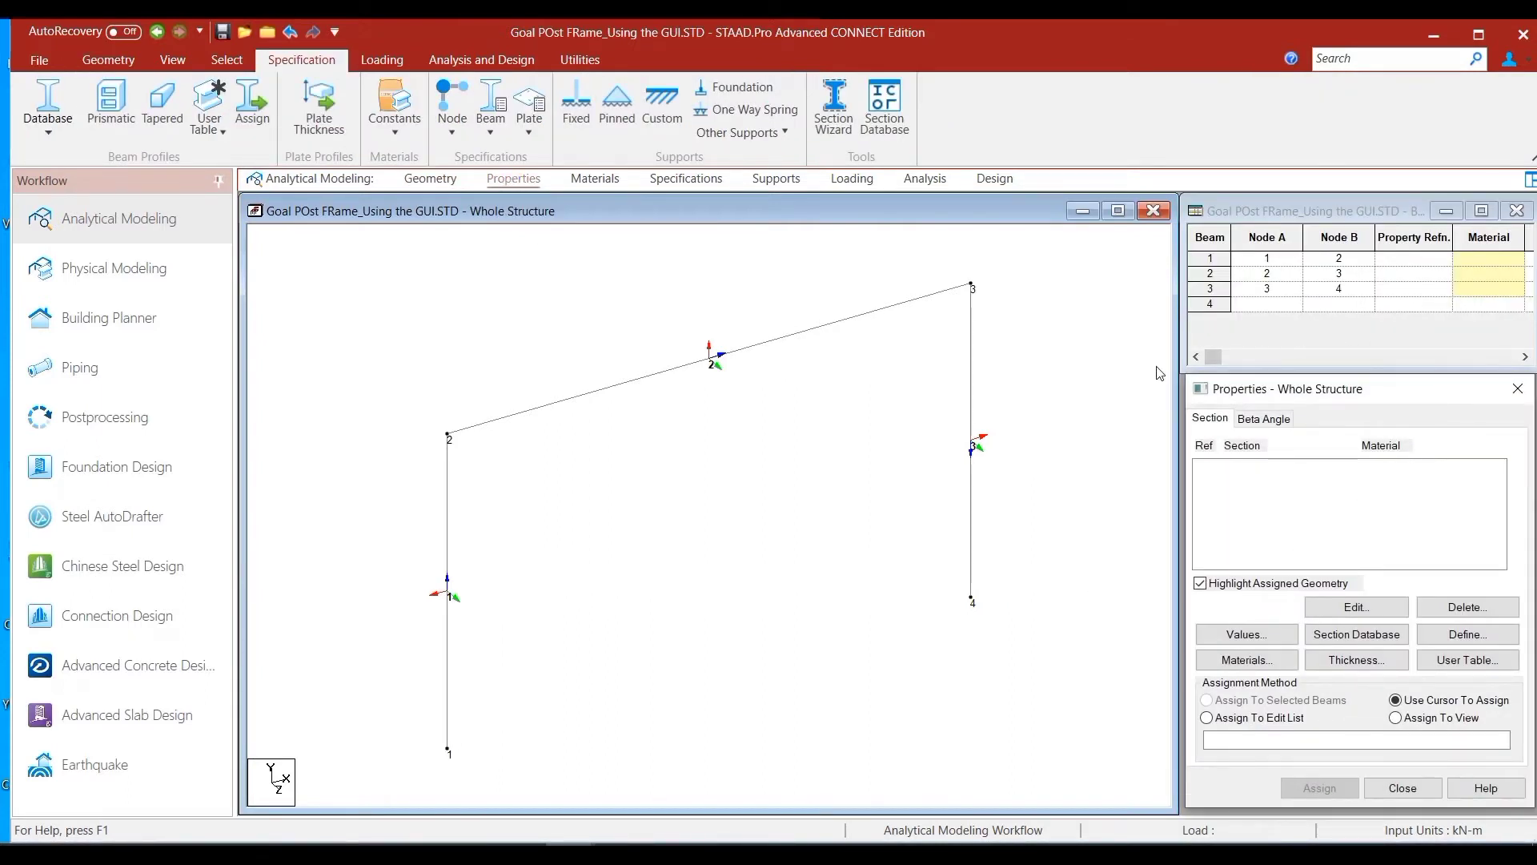
{"action": "left_click", "coordinate": [1161, 697]}
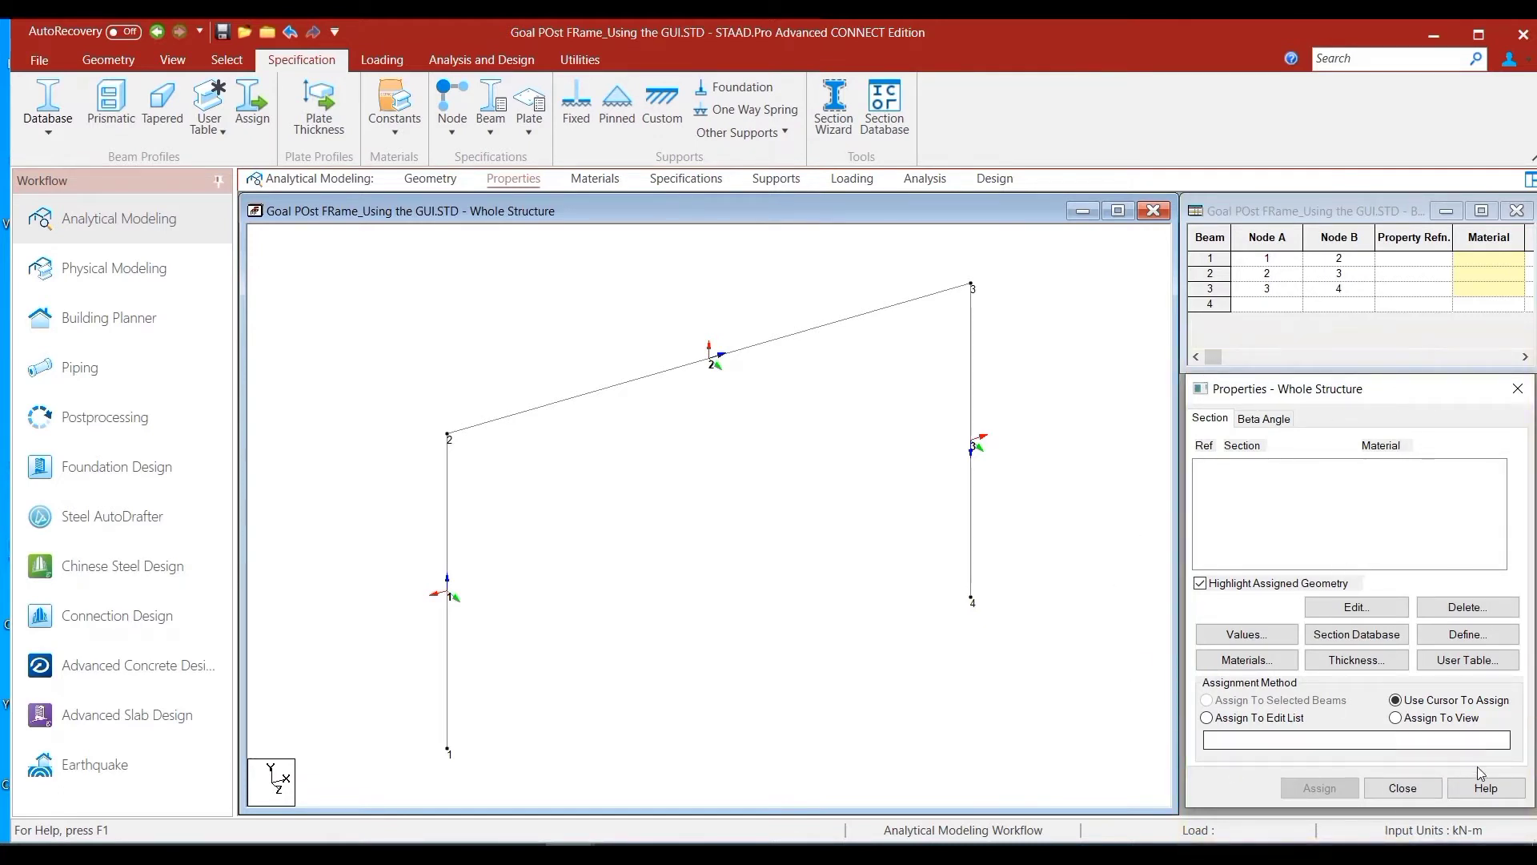
{"action": "left_click", "coordinate": [1465, 637]}
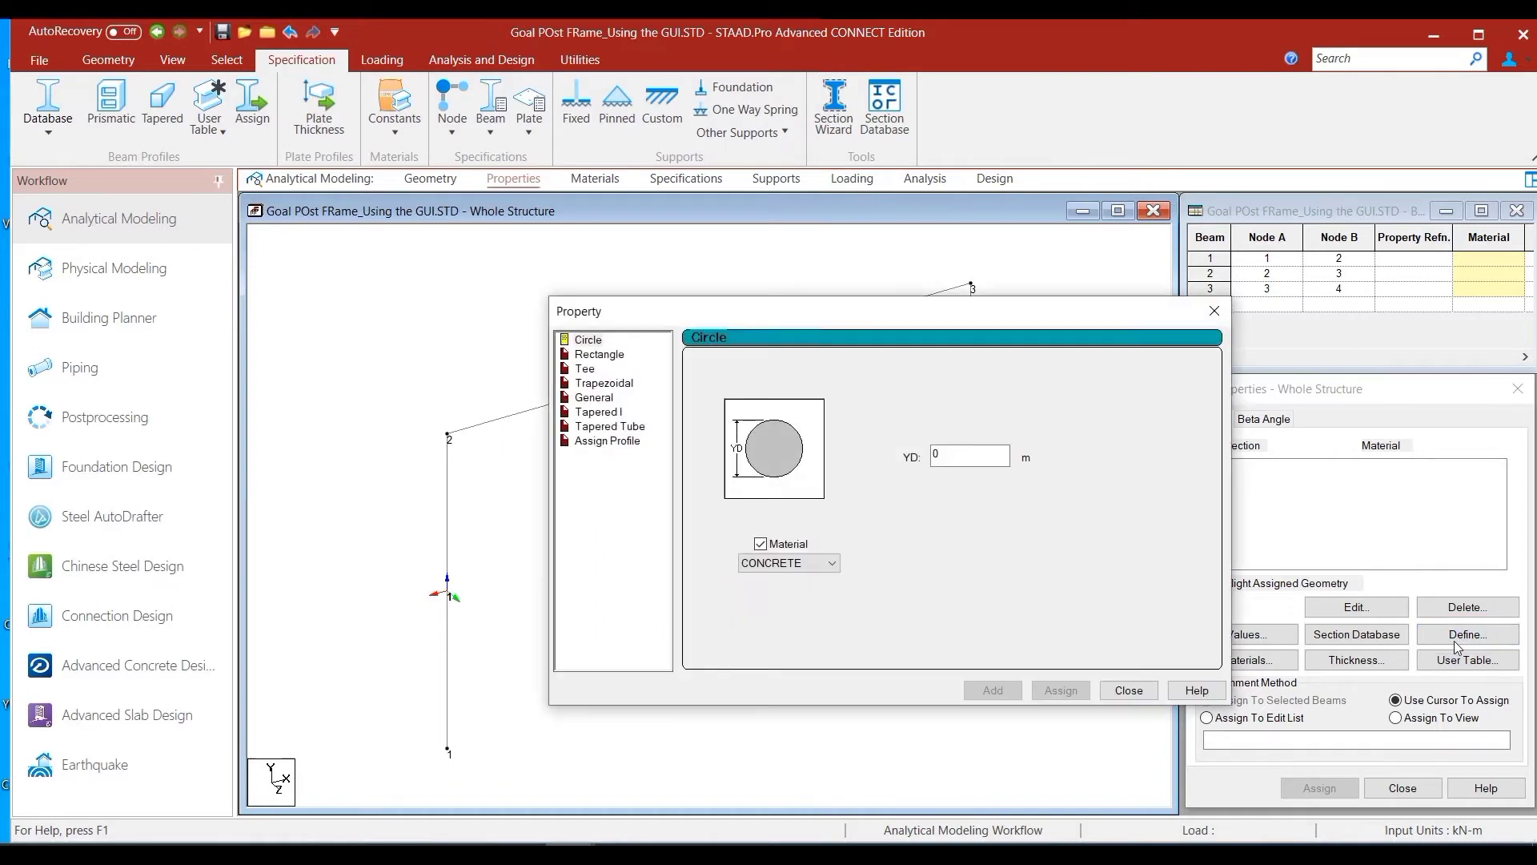
{"action": "left_click", "coordinate": [616, 357]}
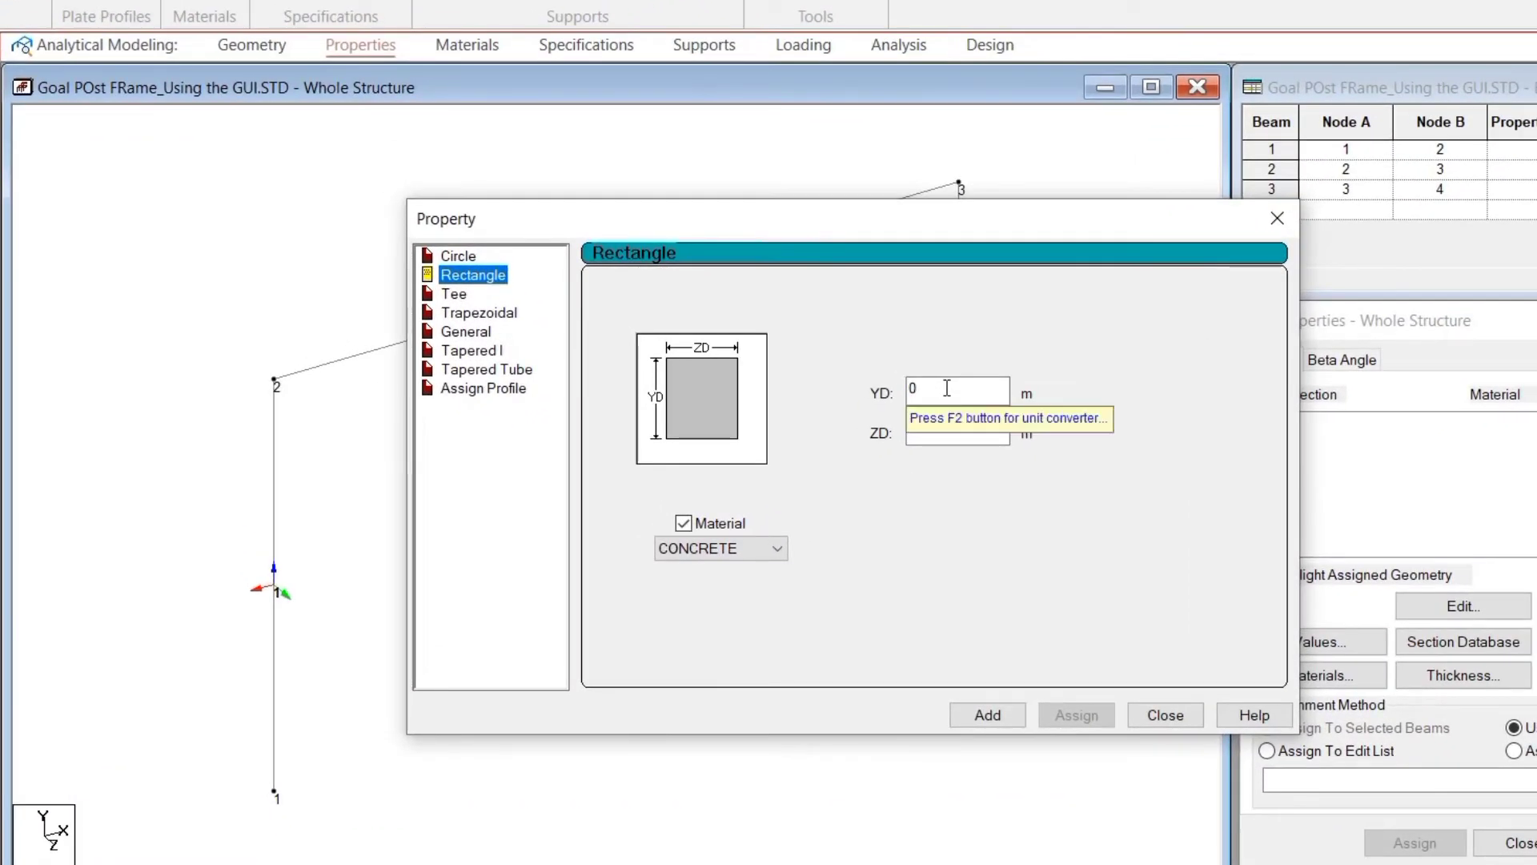
{"action": "key", "text": "Tab"}
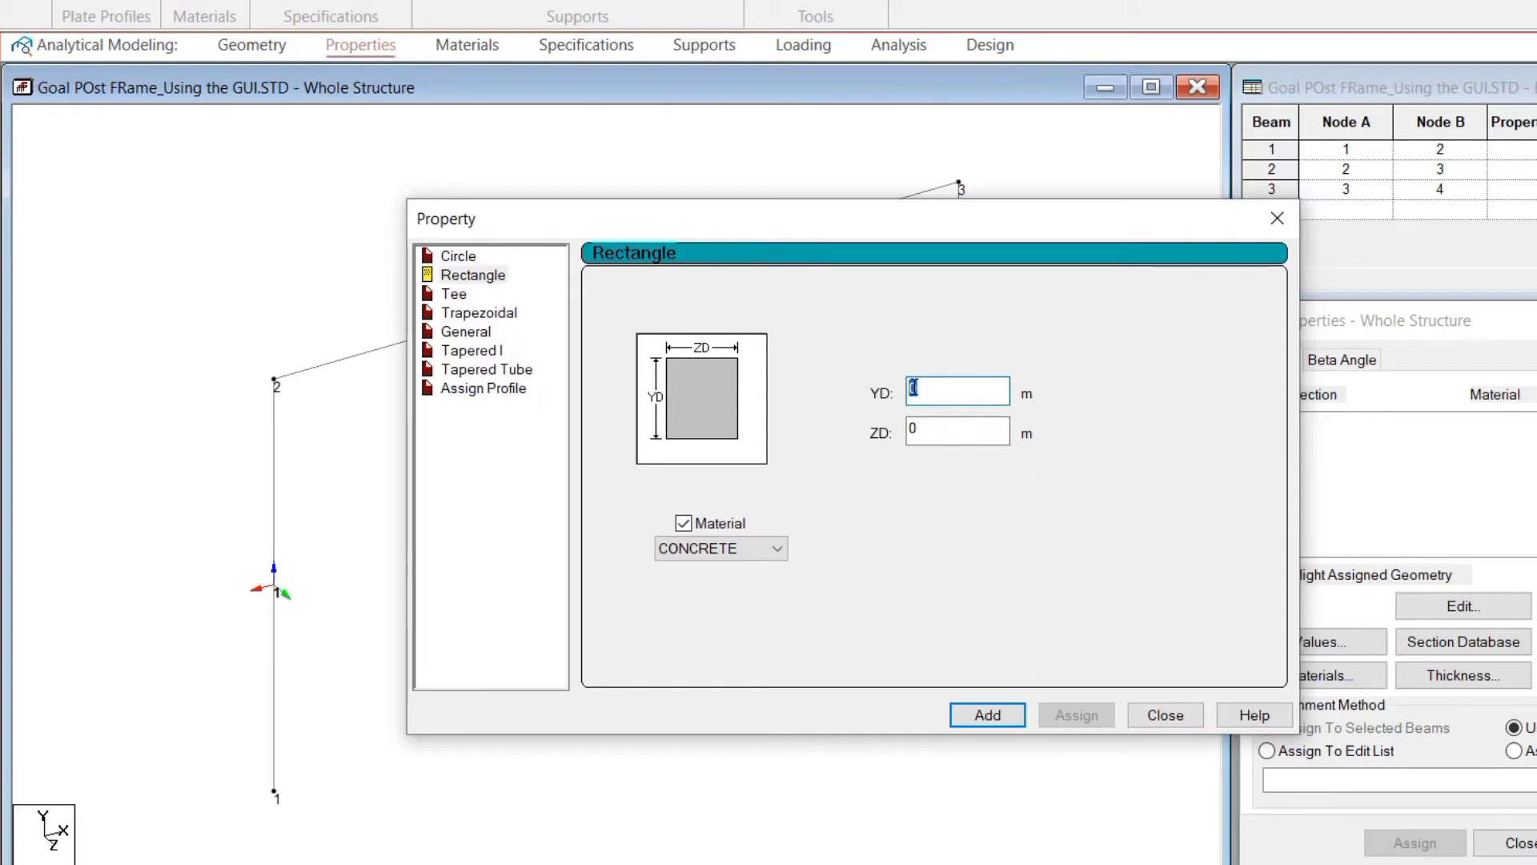
{"action": "type", "text": "0.4"}
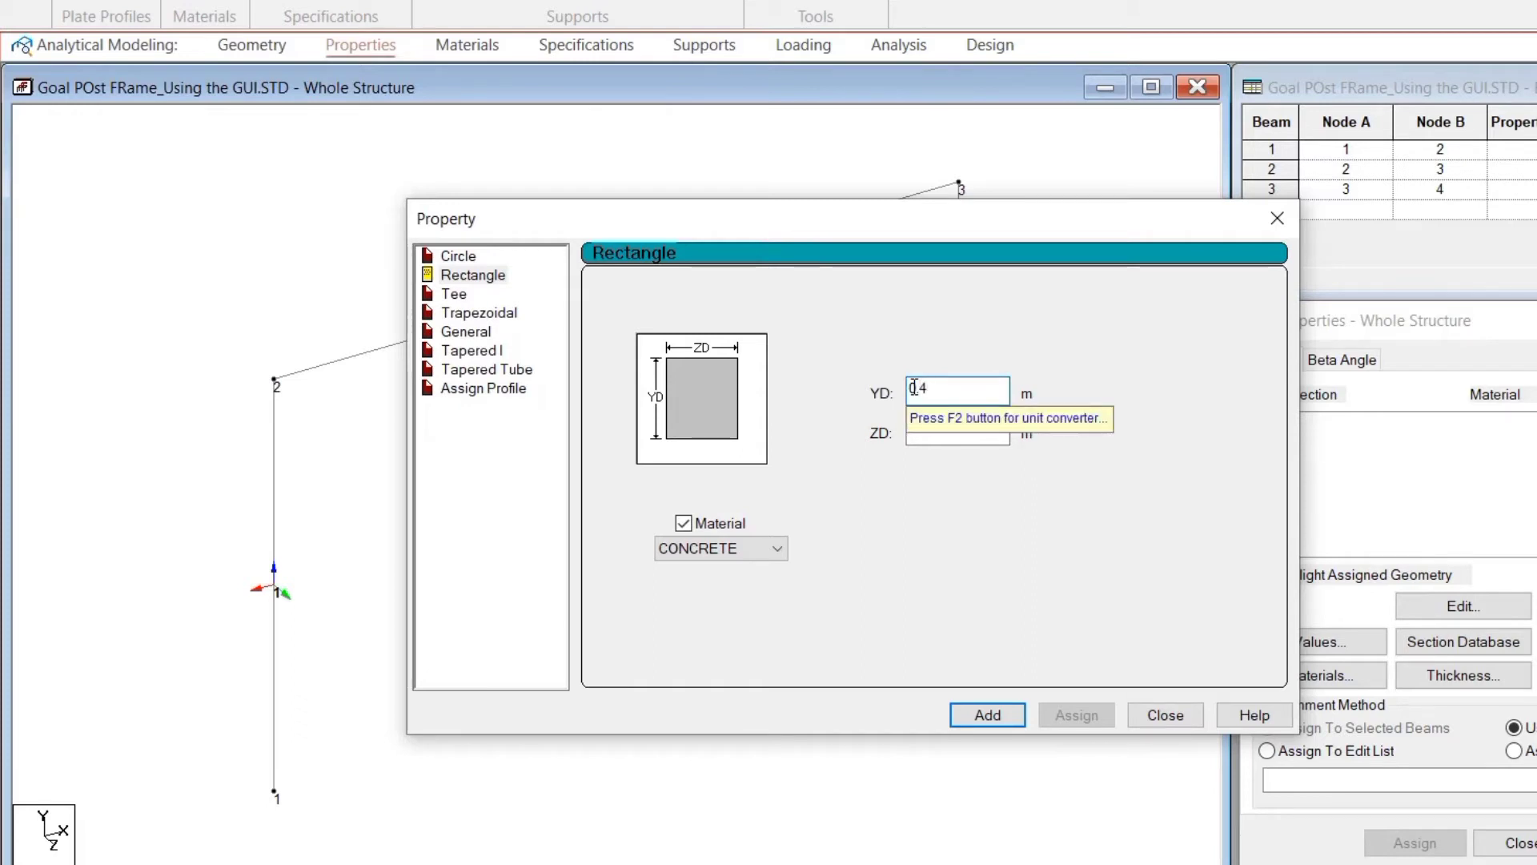
{"action": "left_click", "coordinate": [925, 435]}
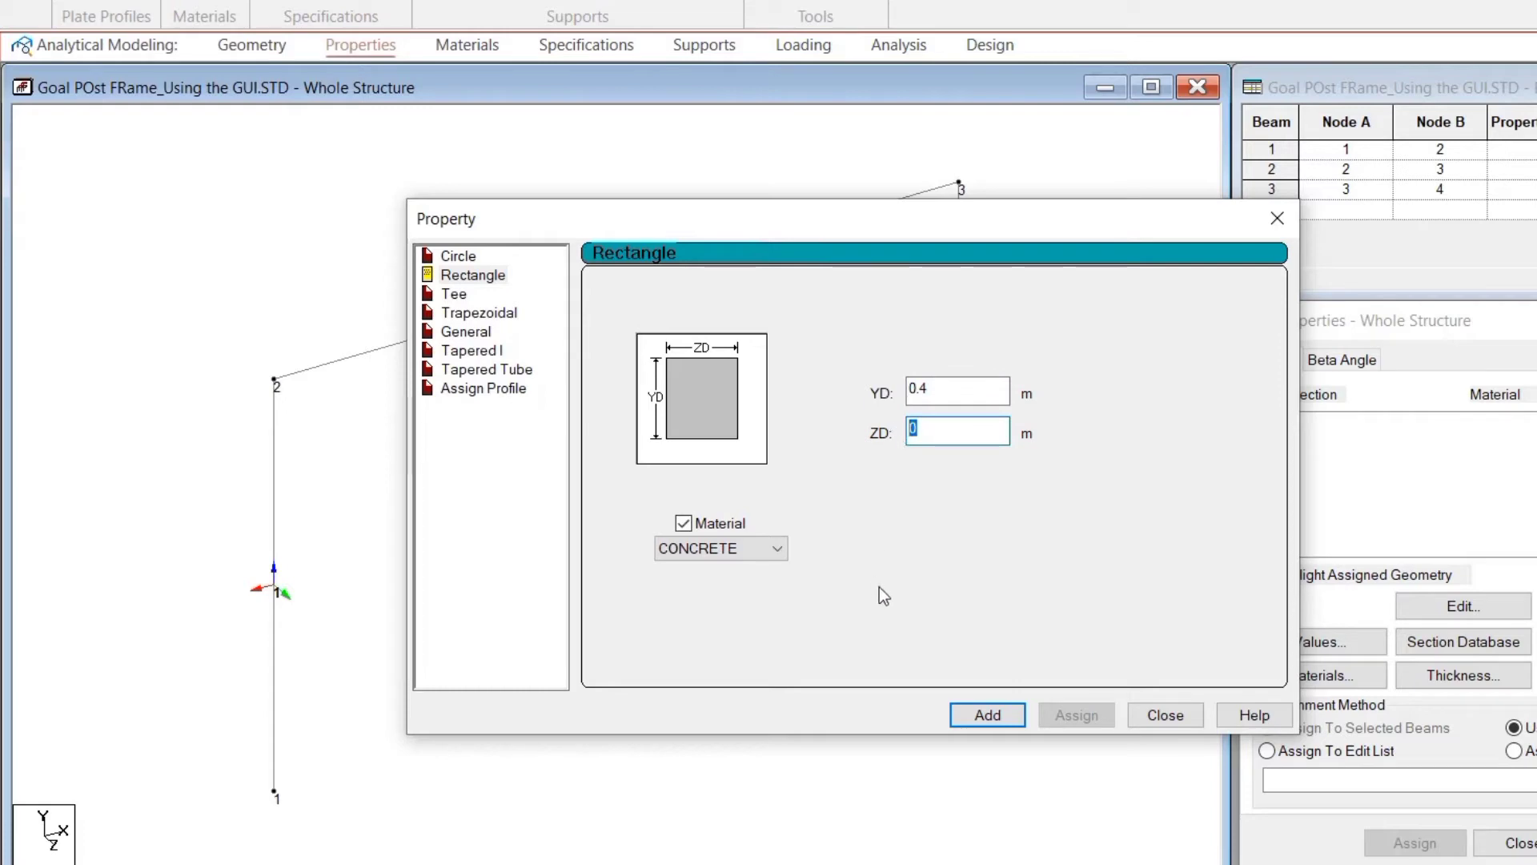
{"action": "type", "text": "0."}
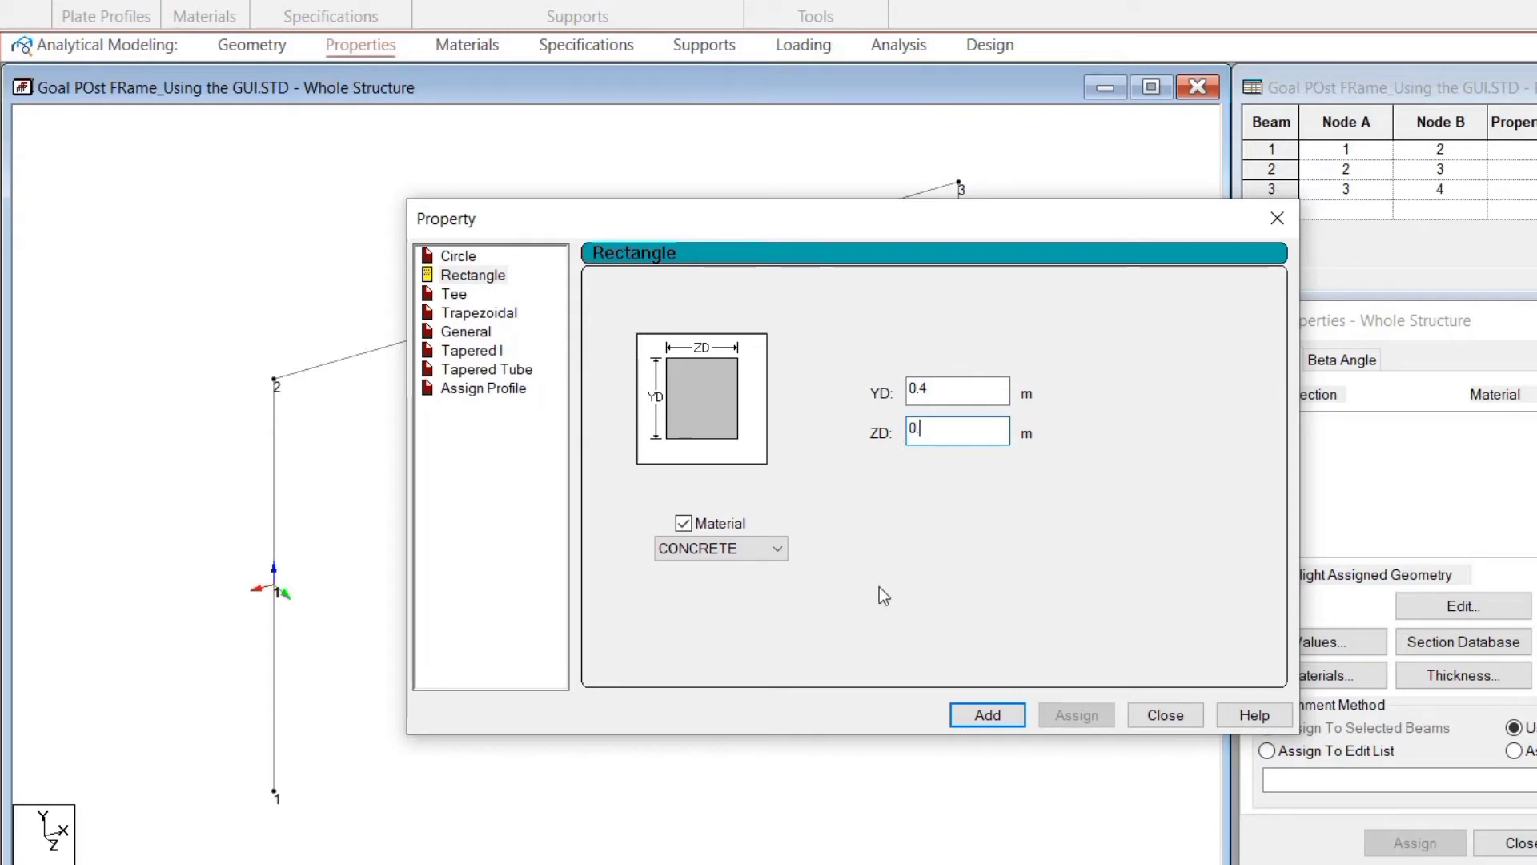
{"action": "type", "text": "3"}
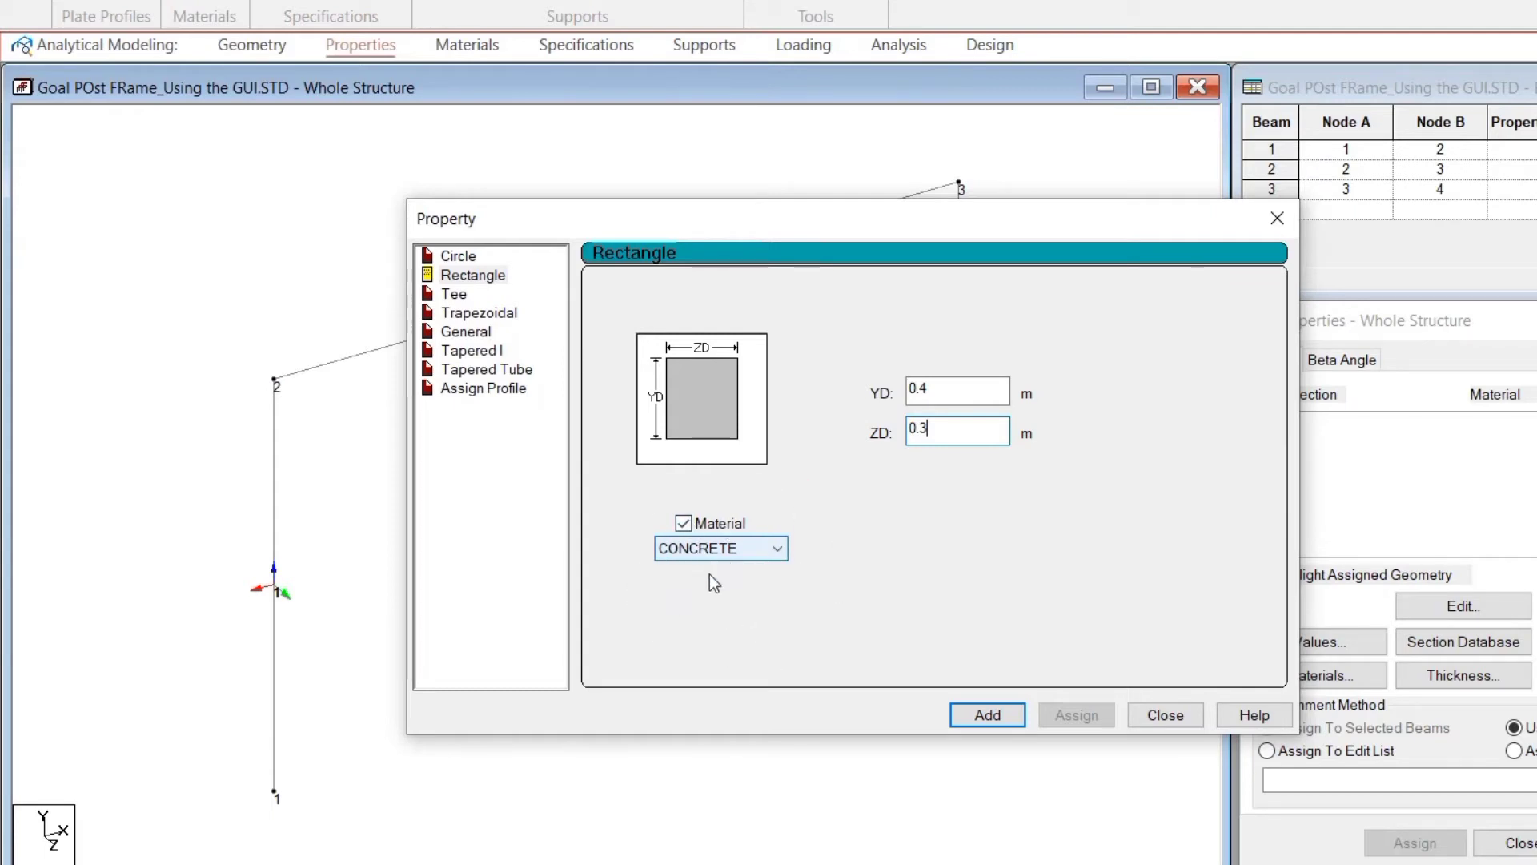
{"action": "left_click", "coordinate": [985, 714]}
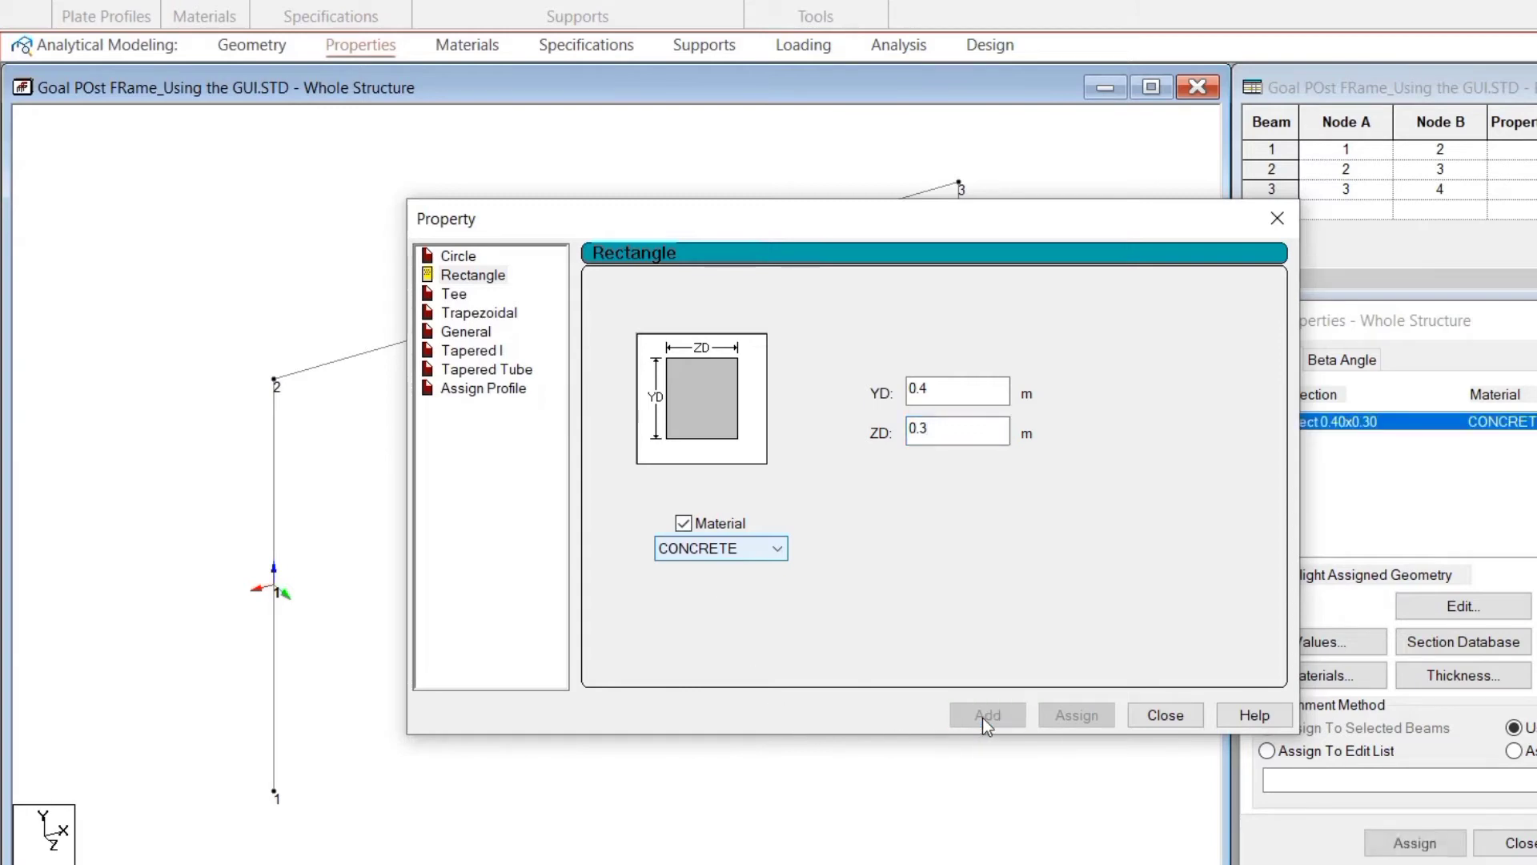
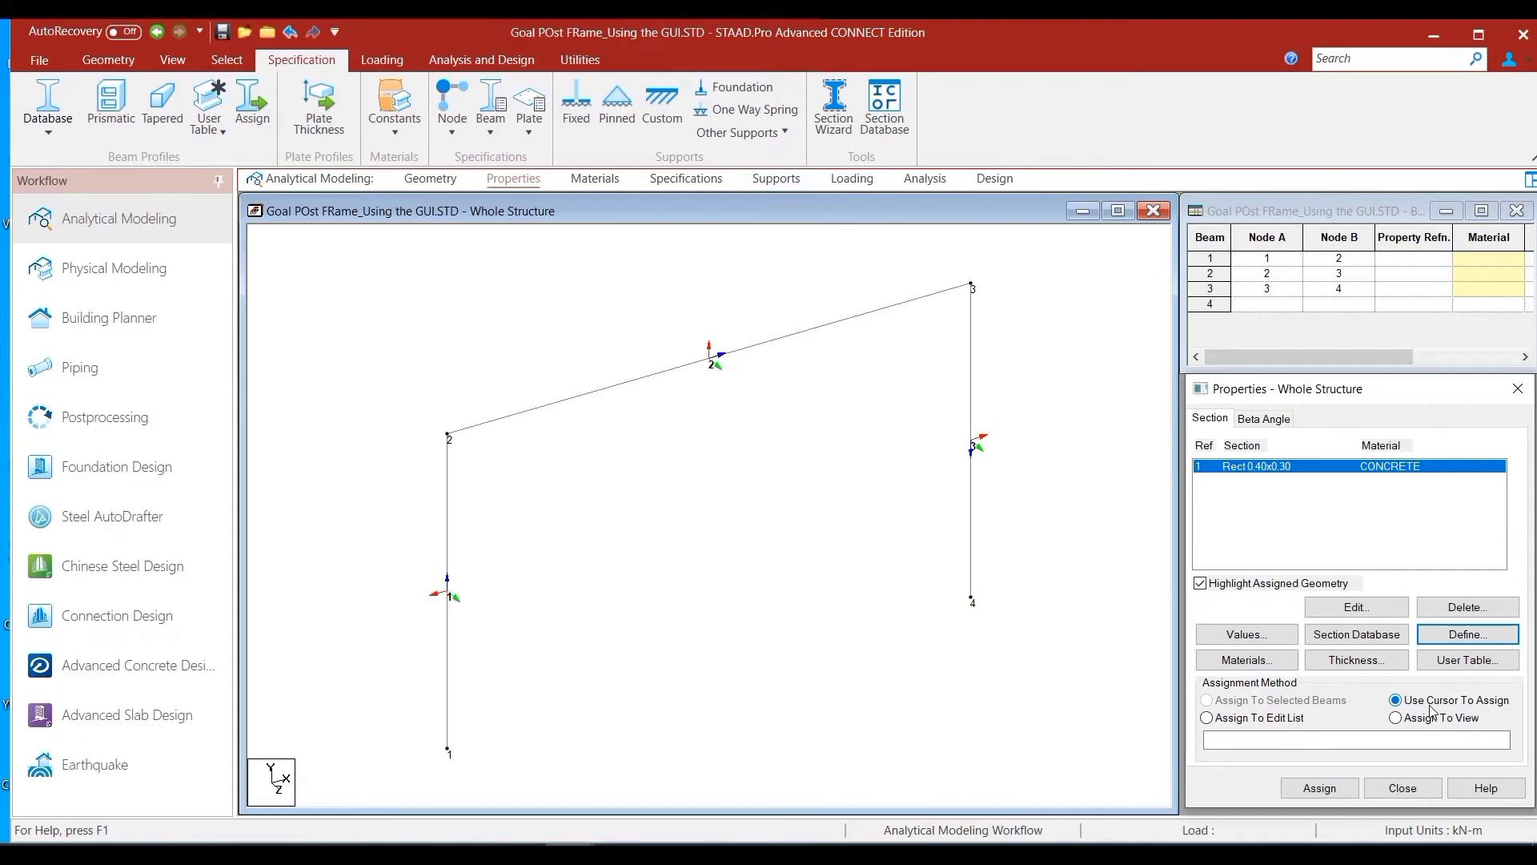
Step: Assign the Rect 0.40x0.30 section to beam 2 between the column tops using the cursor assignment method
{"action": "left_click", "coordinate": [1317, 788]}
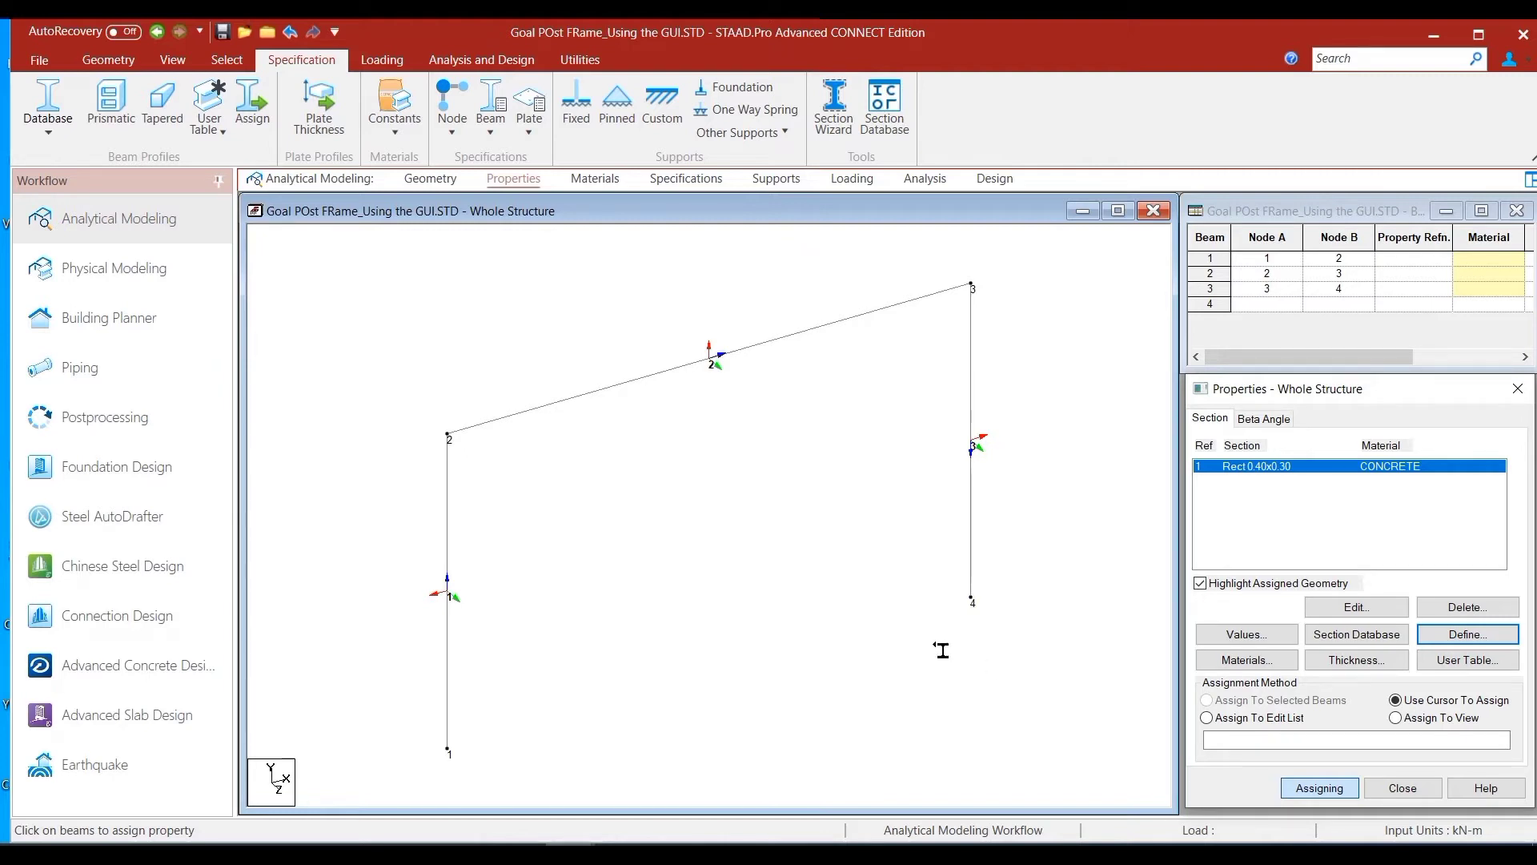
{"action": "left_click", "coordinate": [795, 342]}
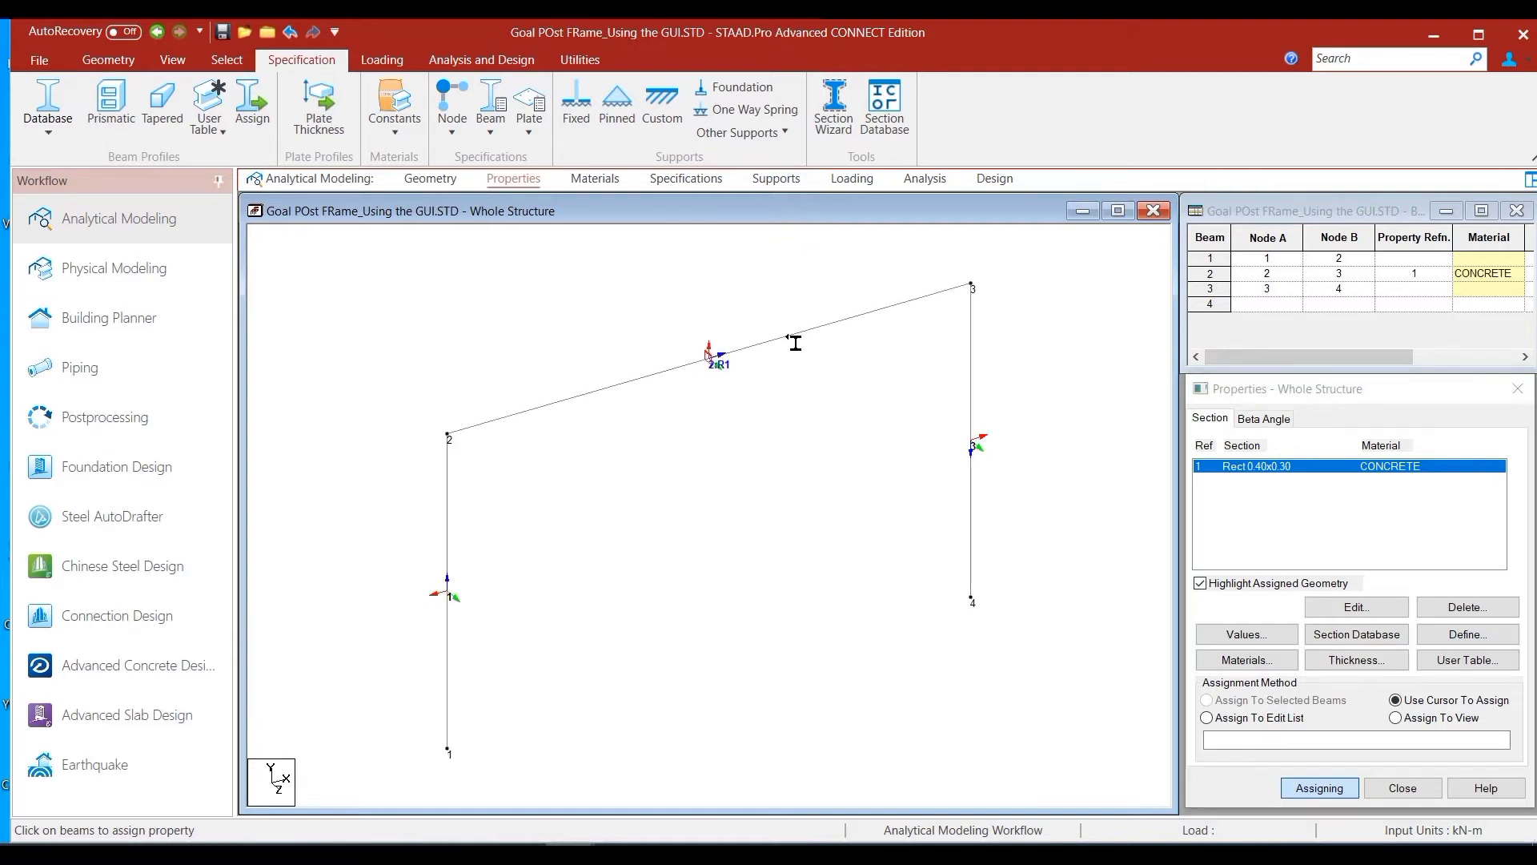
{"action": "left_click", "coordinate": [712, 362]}
{"action": "left_click", "coordinate": [711, 361]}
{"action": "left_click", "coordinate": [712, 362]}
{"action": "left_click", "coordinate": [712, 362]}
{"action": "left_click", "coordinate": [712, 362]}
{"action": "left_click", "coordinate": [712, 362]}
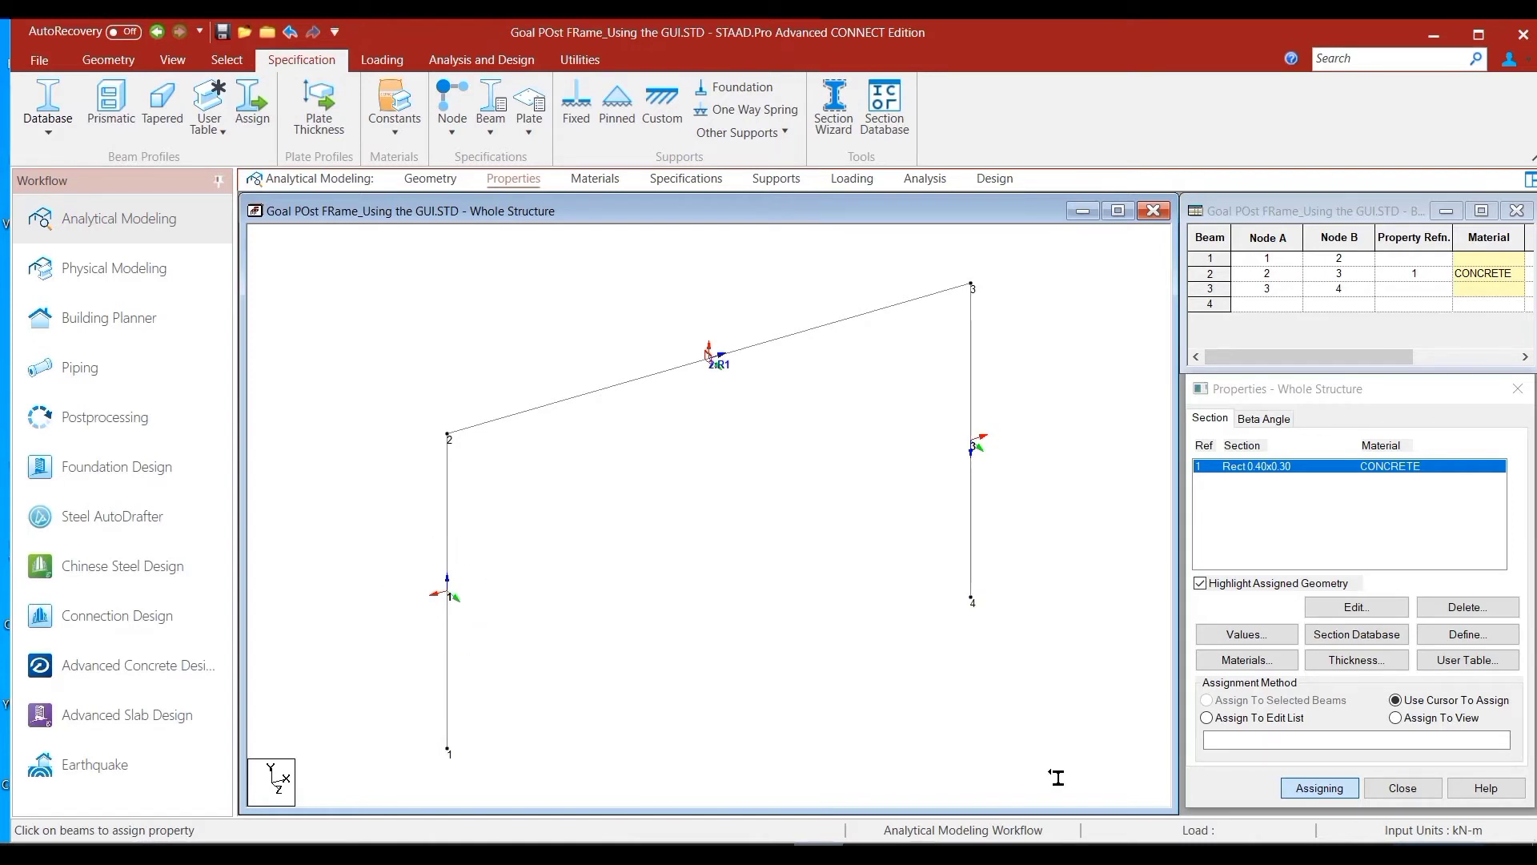
Step: Add a second rectangular CONCRETE section property with YD 0.5 m and ZD 0.3 m
{"action": "left_click", "coordinate": [1321, 396]}
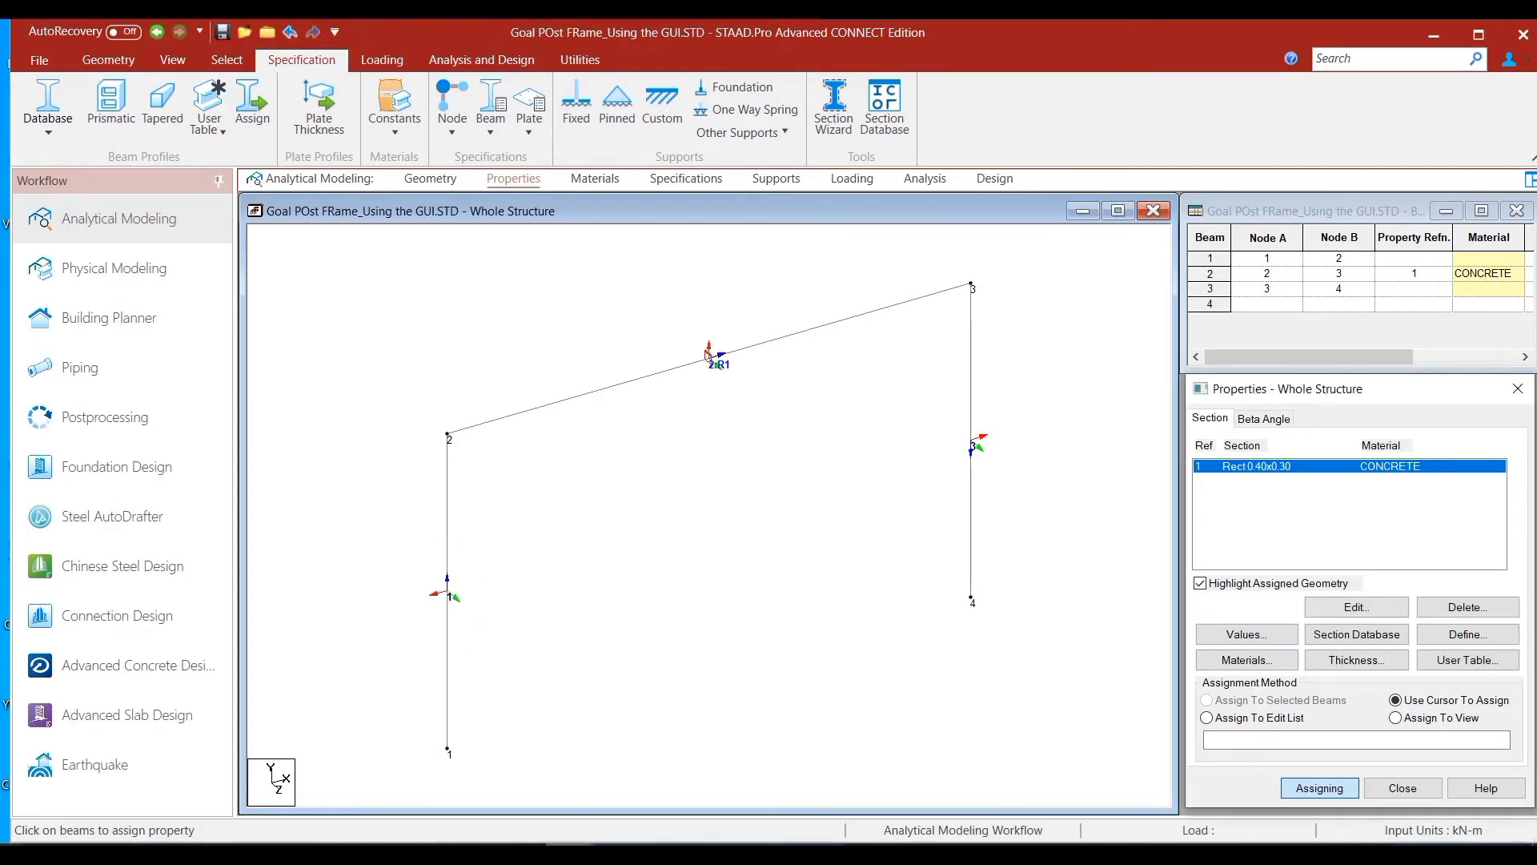
{"action": "left_click", "coordinate": [1469, 634]}
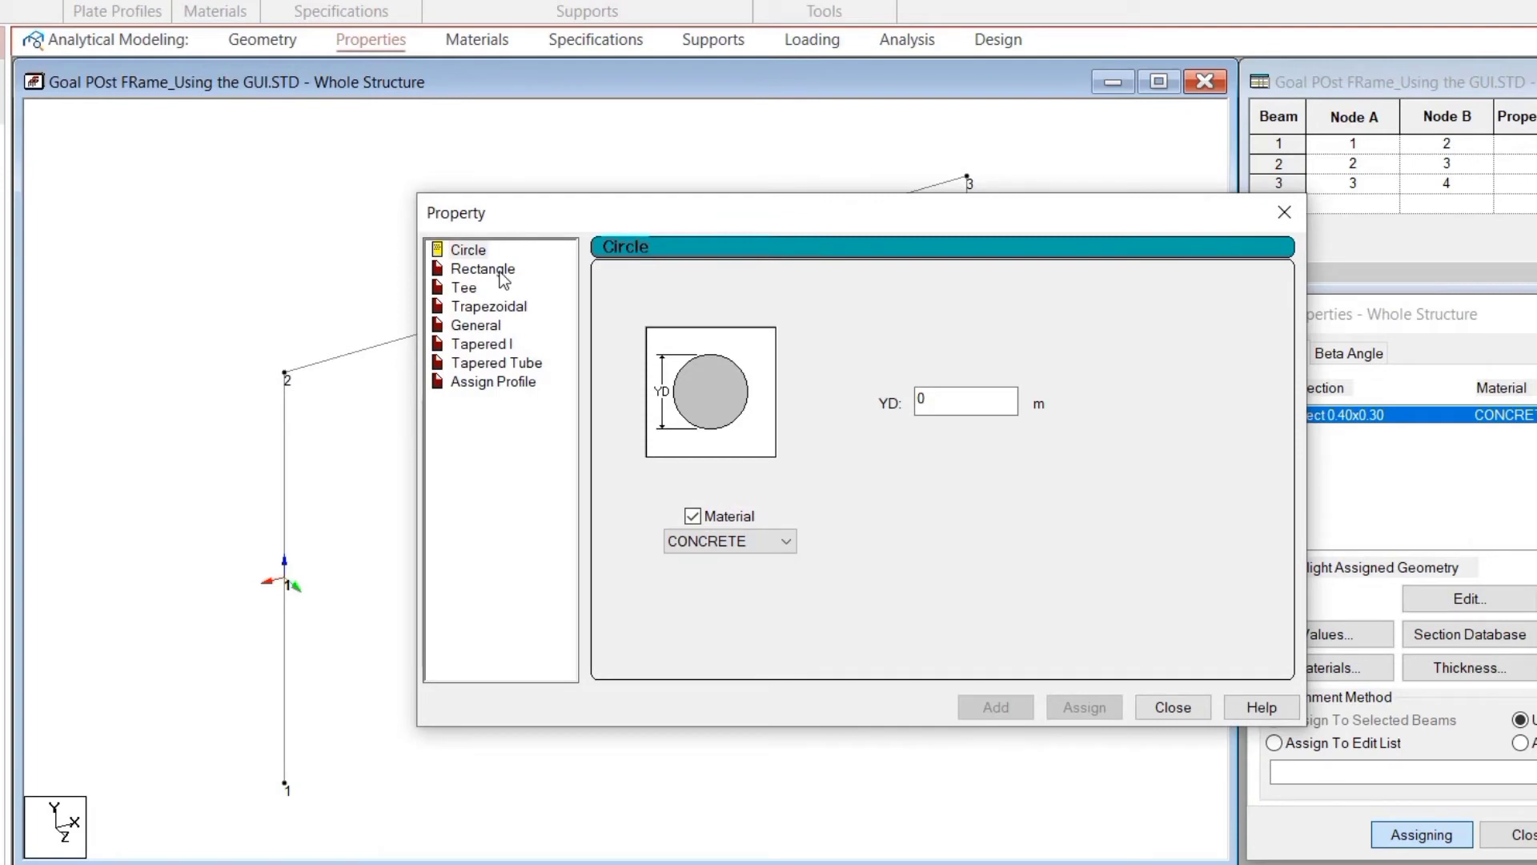
{"action": "left_click", "coordinate": [499, 271]}
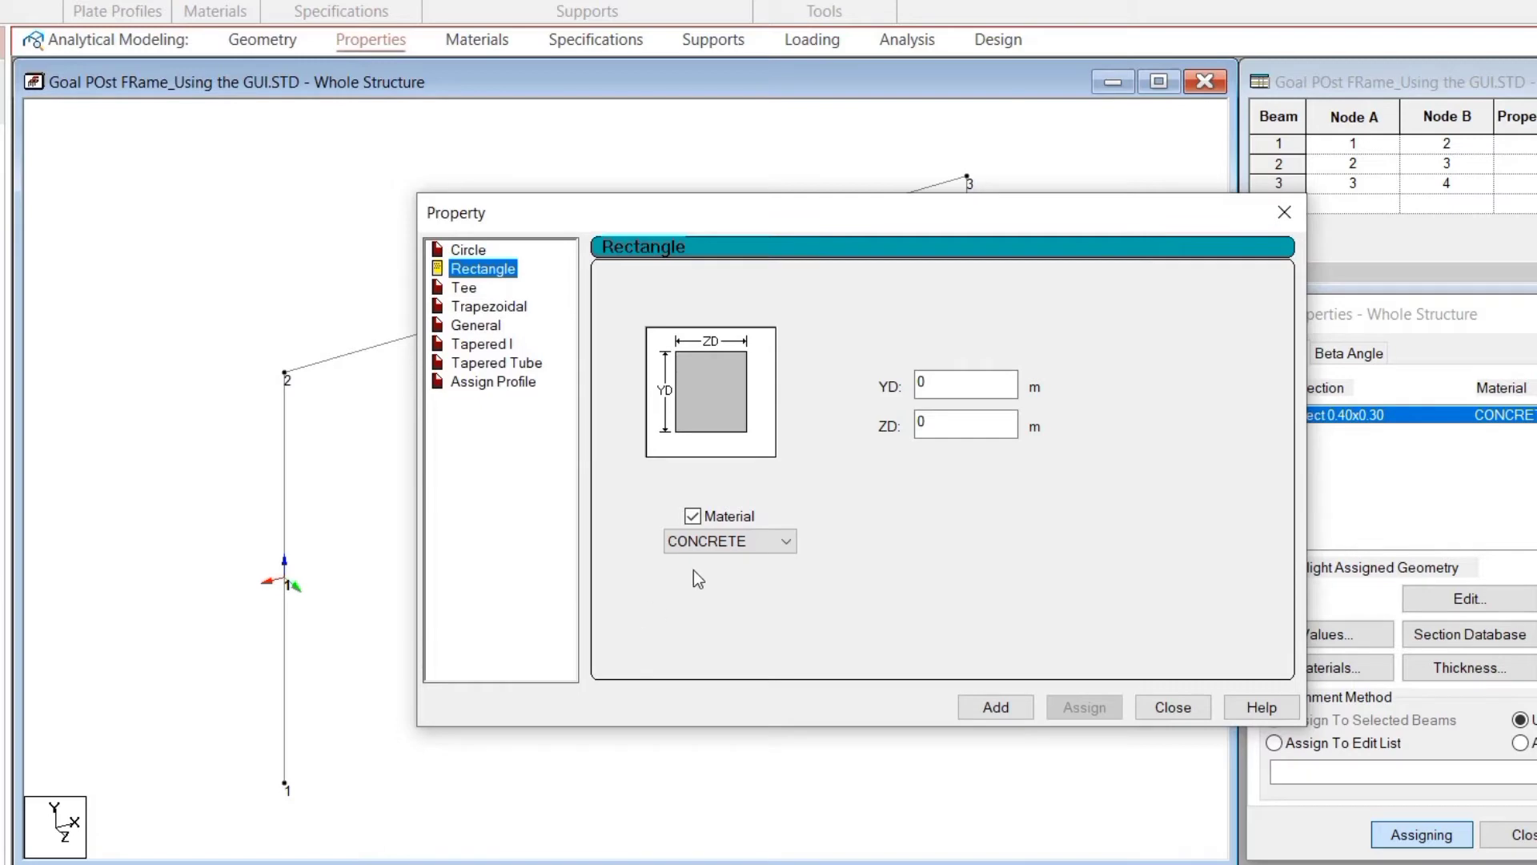
{"action": "double_click", "coordinate": [957, 386]}
{"action": "type", "text": "0.5"}
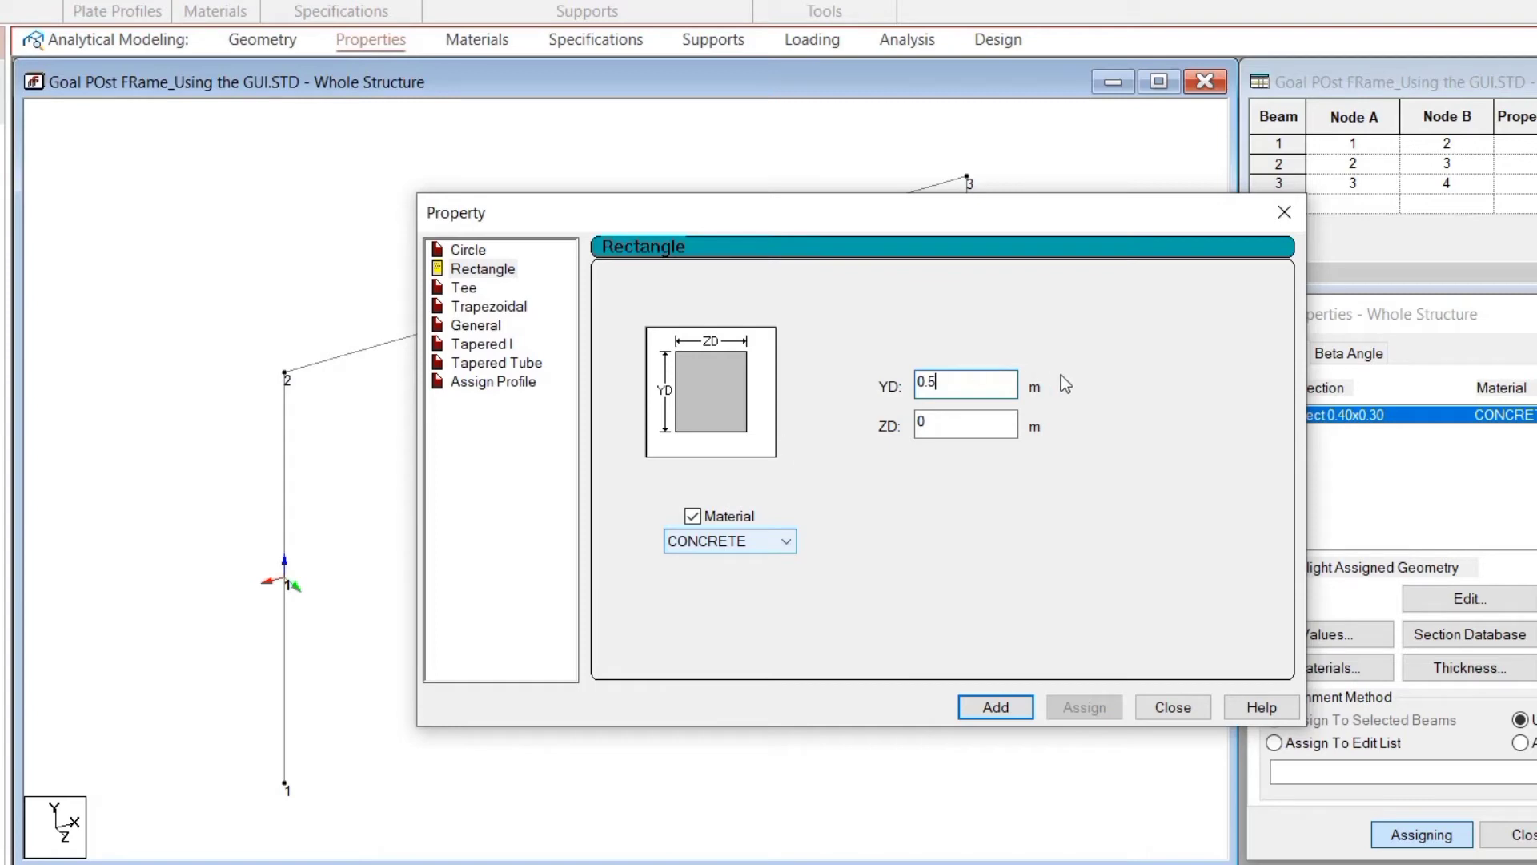
{"action": "key", "text": "Tab"}
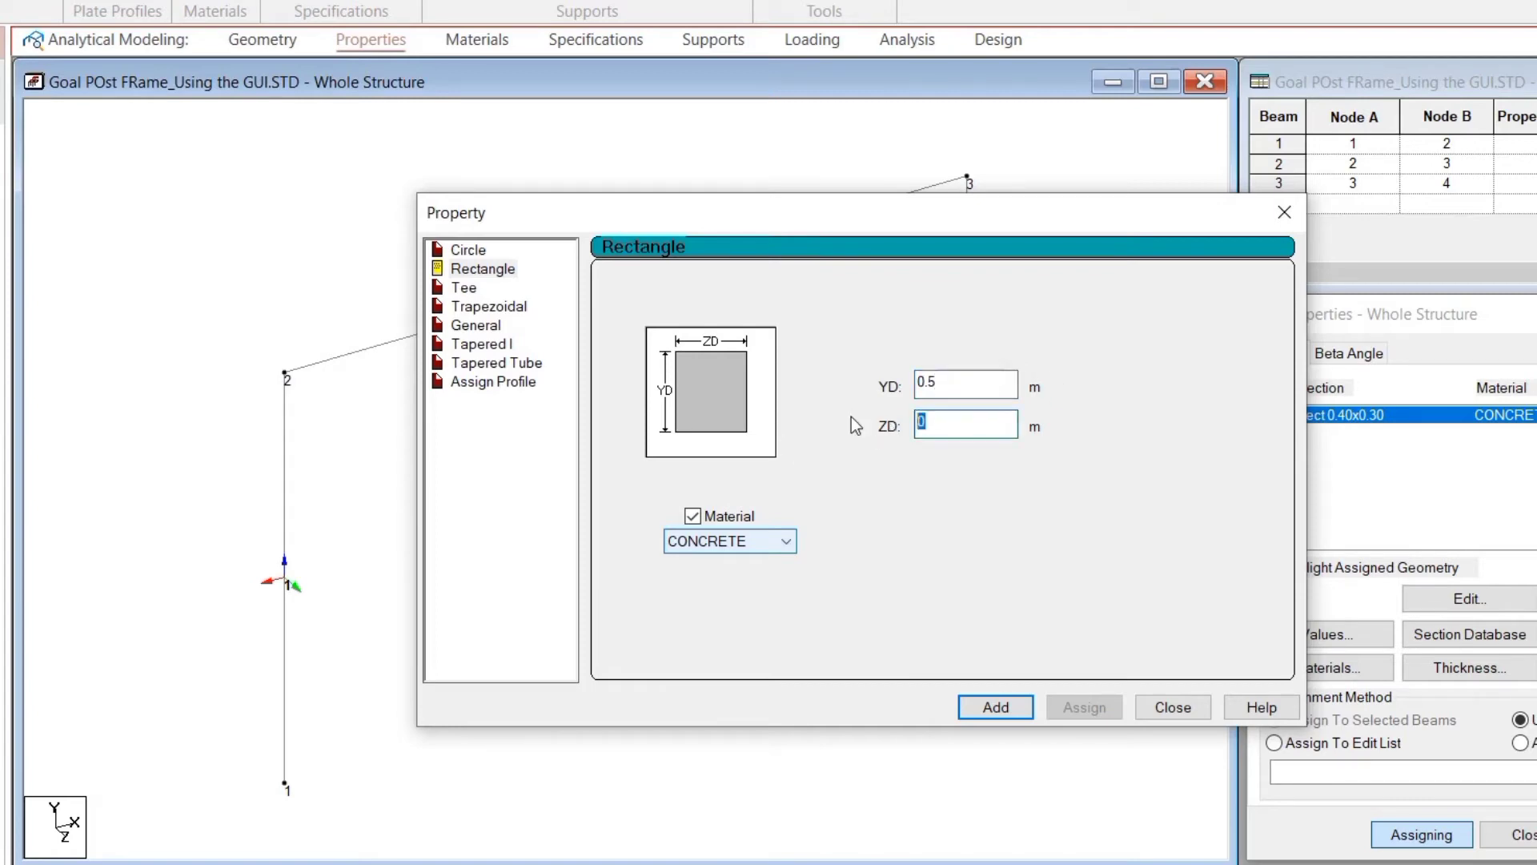
{"action": "type", "text": "0.3"}
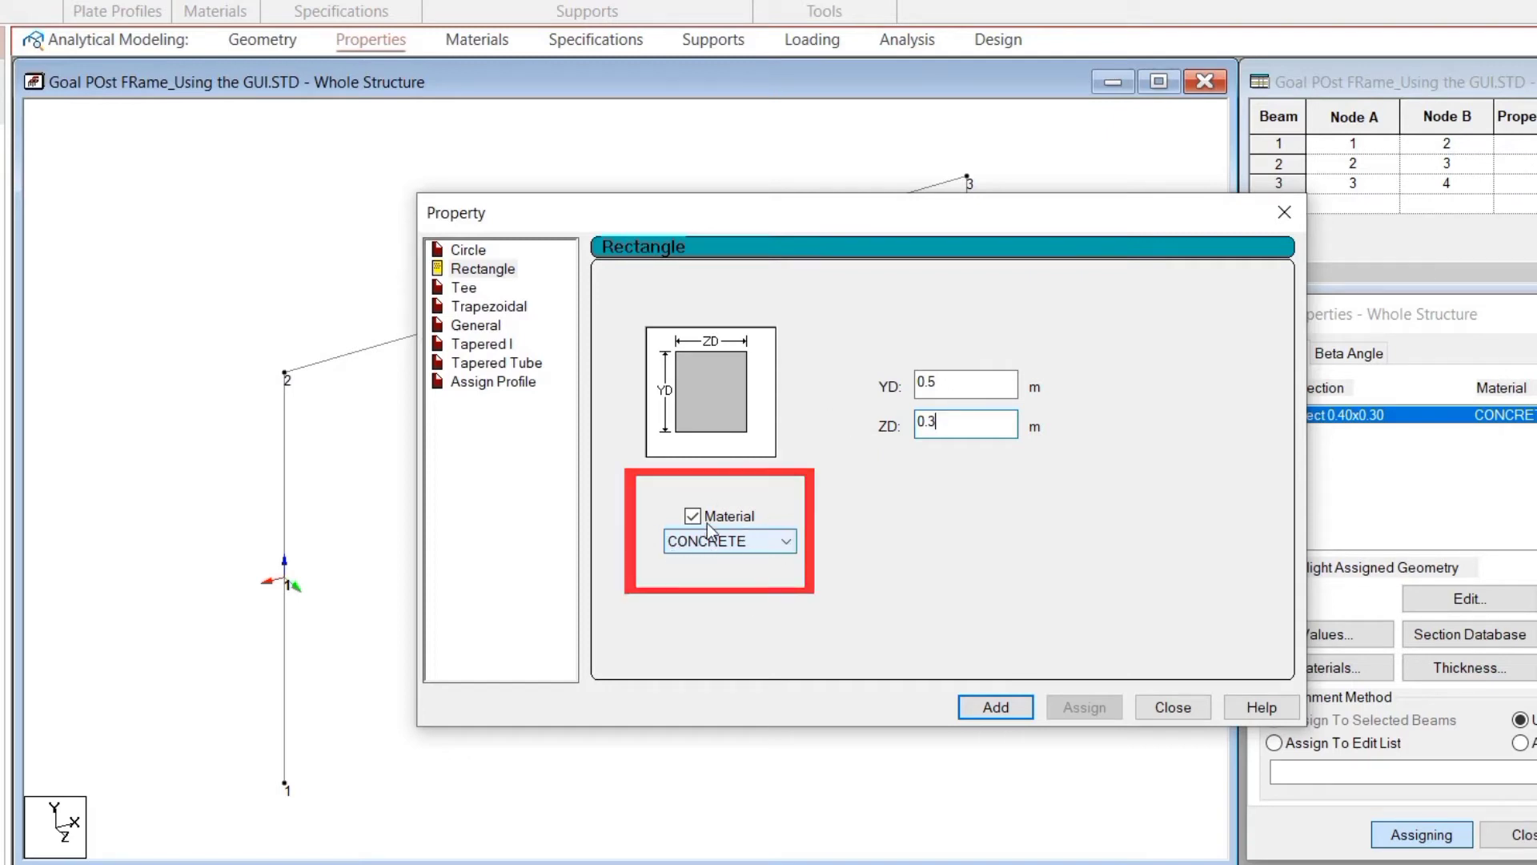
{"action": "left_click", "coordinate": [1007, 703]}
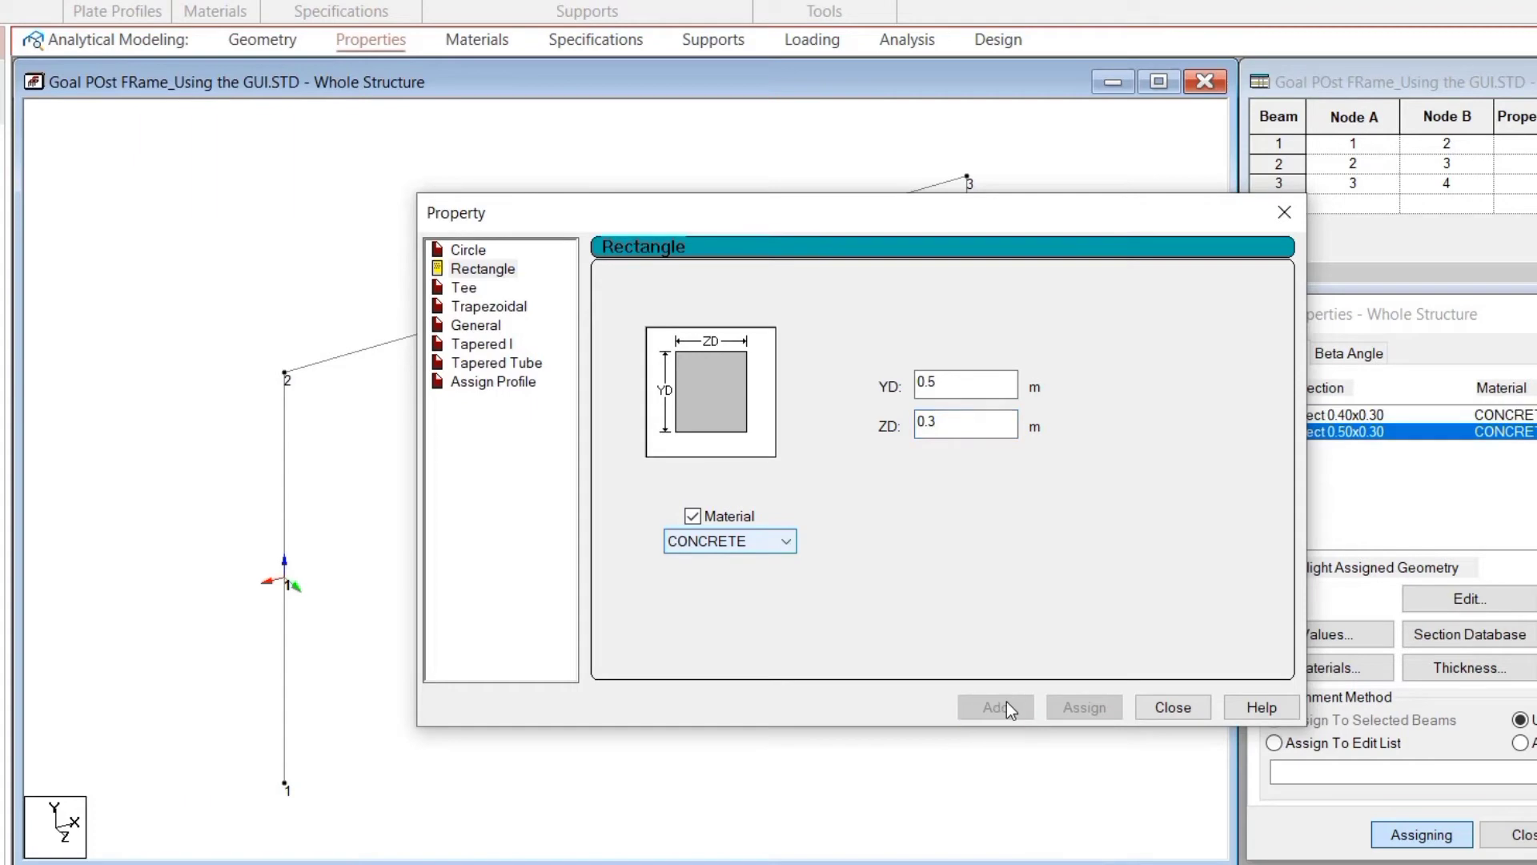
{"action": "left_click", "coordinate": [1159, 709]}
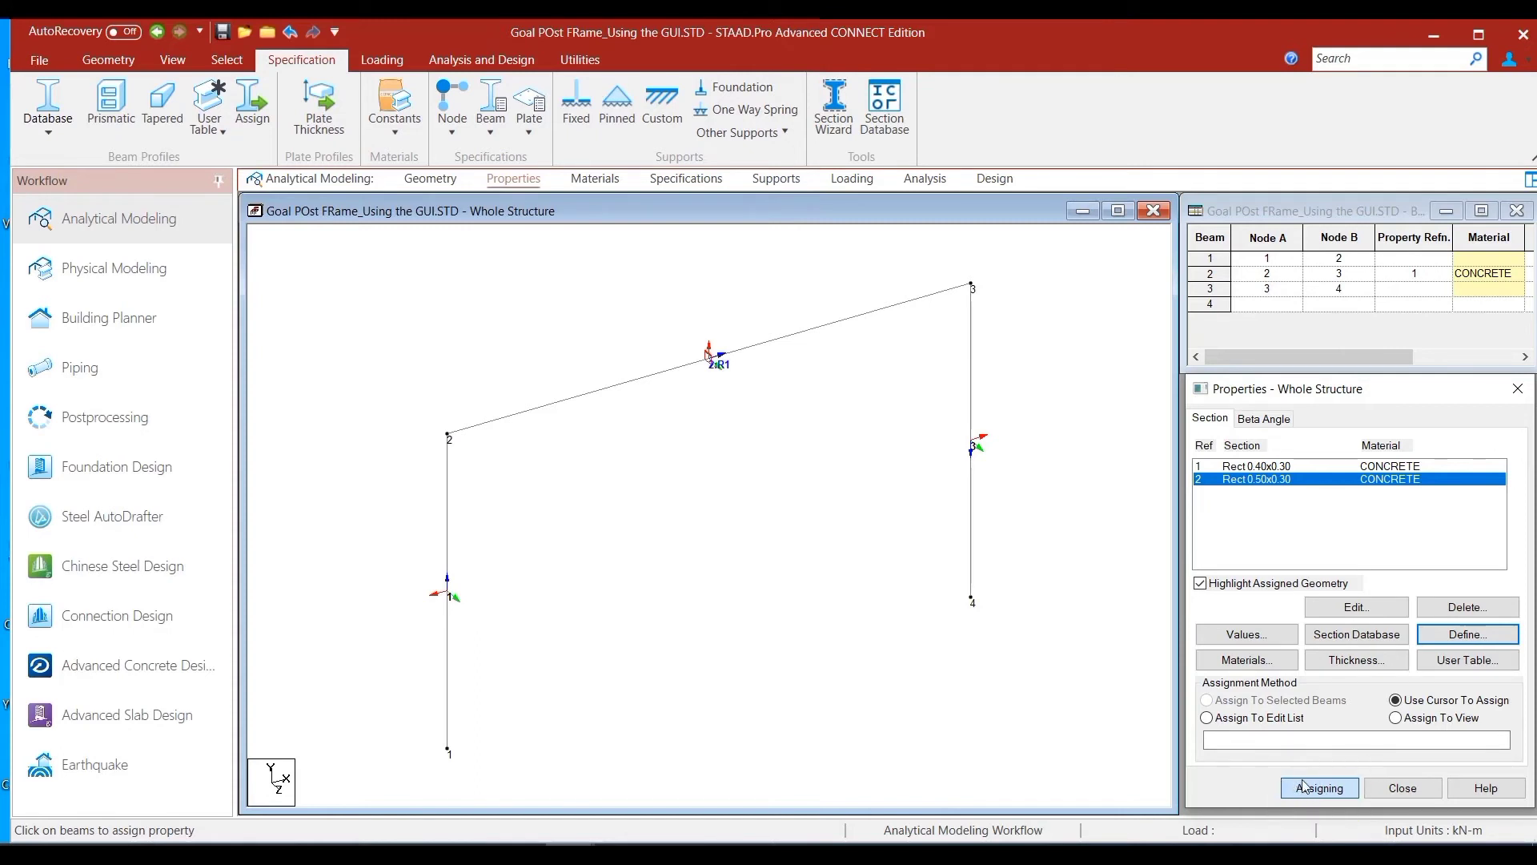
Step: Assign the Rect 0.50x0.30 section to the two columns, members 1 and 3, using the selected-beams assignment method, and clear the selection
{"action": "left_click", "coordinate": [1326, 791]}
{"action": "left_click", "coordinate": [447, 573]}
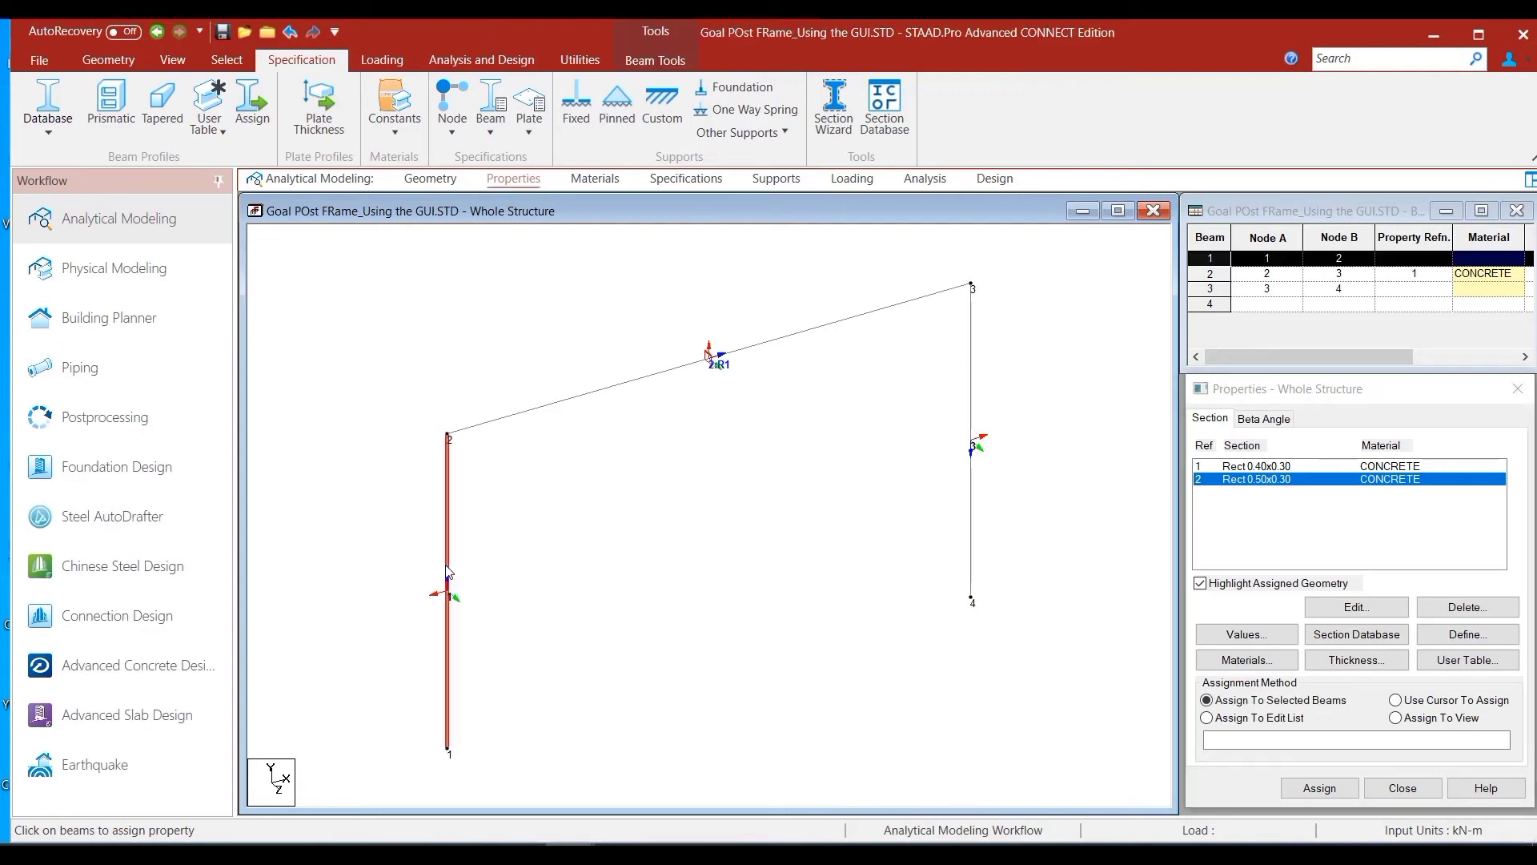
{"action": "left_click", "coordinate": [971, 529], "text": "ctrl"}
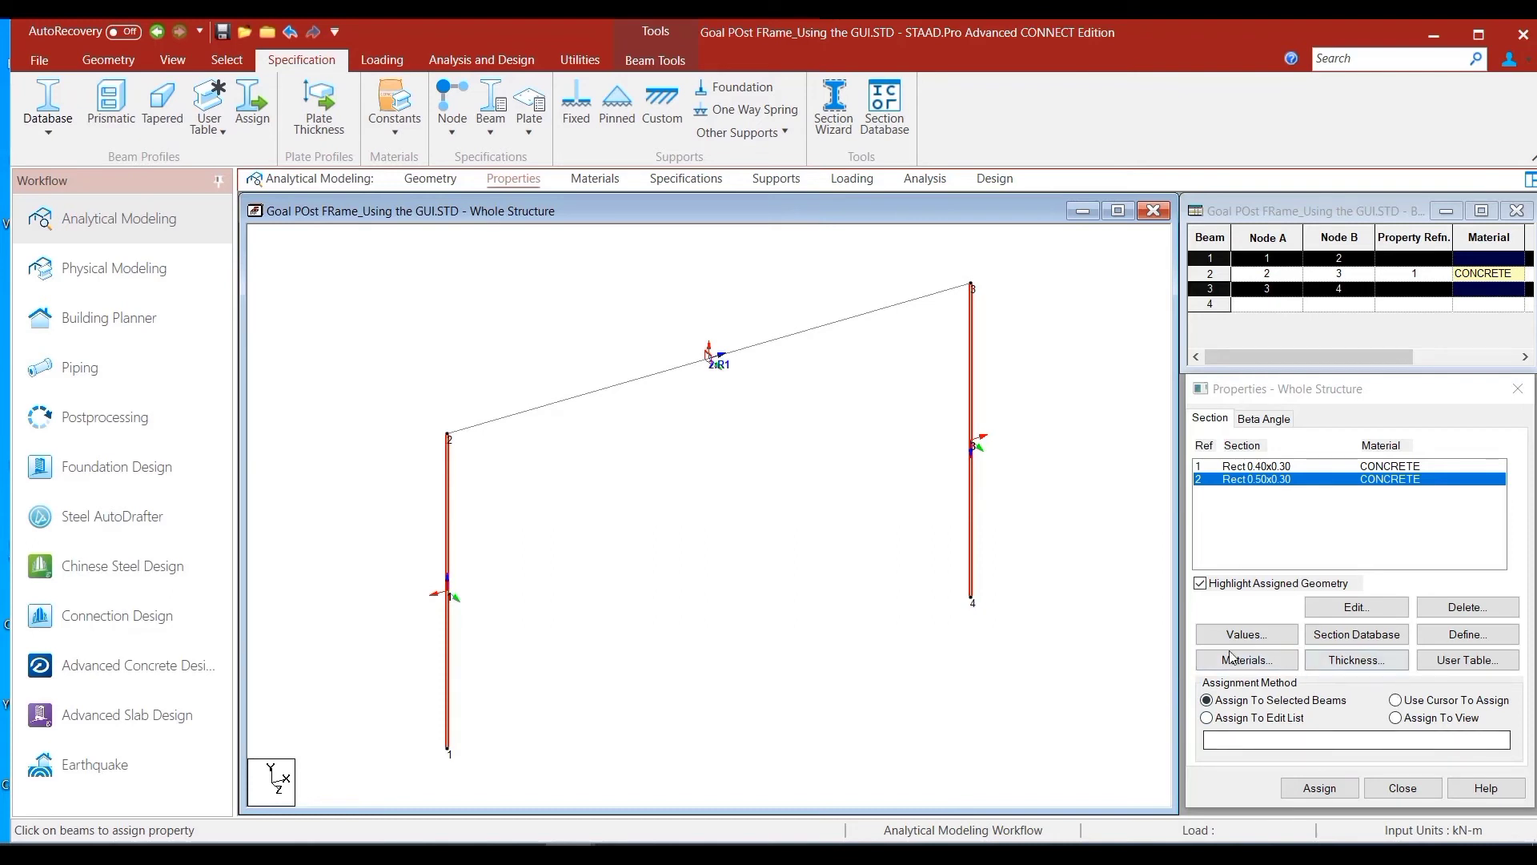
{"action": "left_click", "coordinate": [1302, 790]}
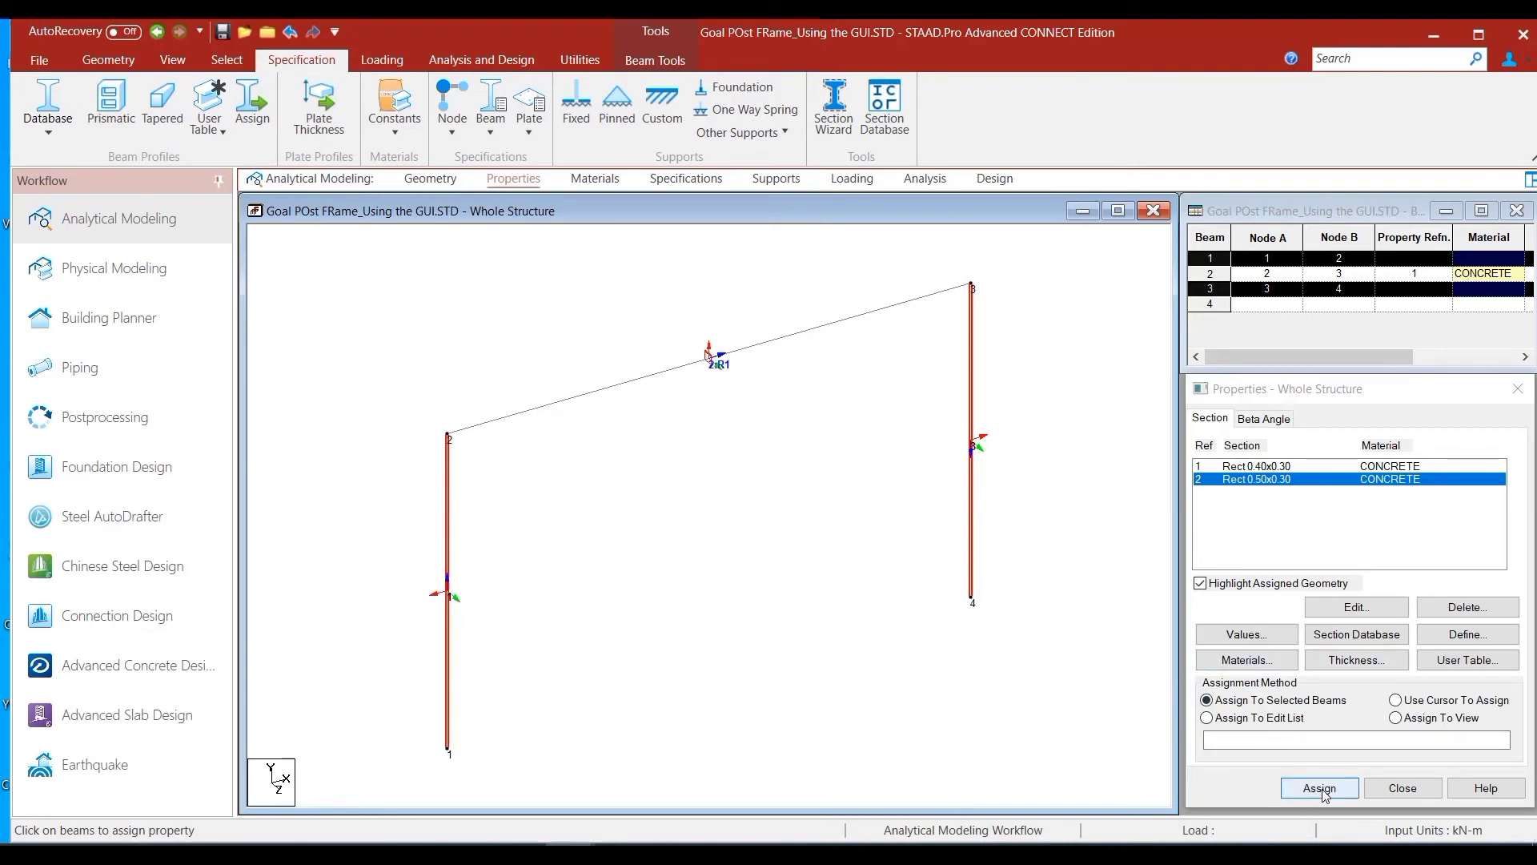
{"action": "left_click", "coordinate": [1320, 788]}
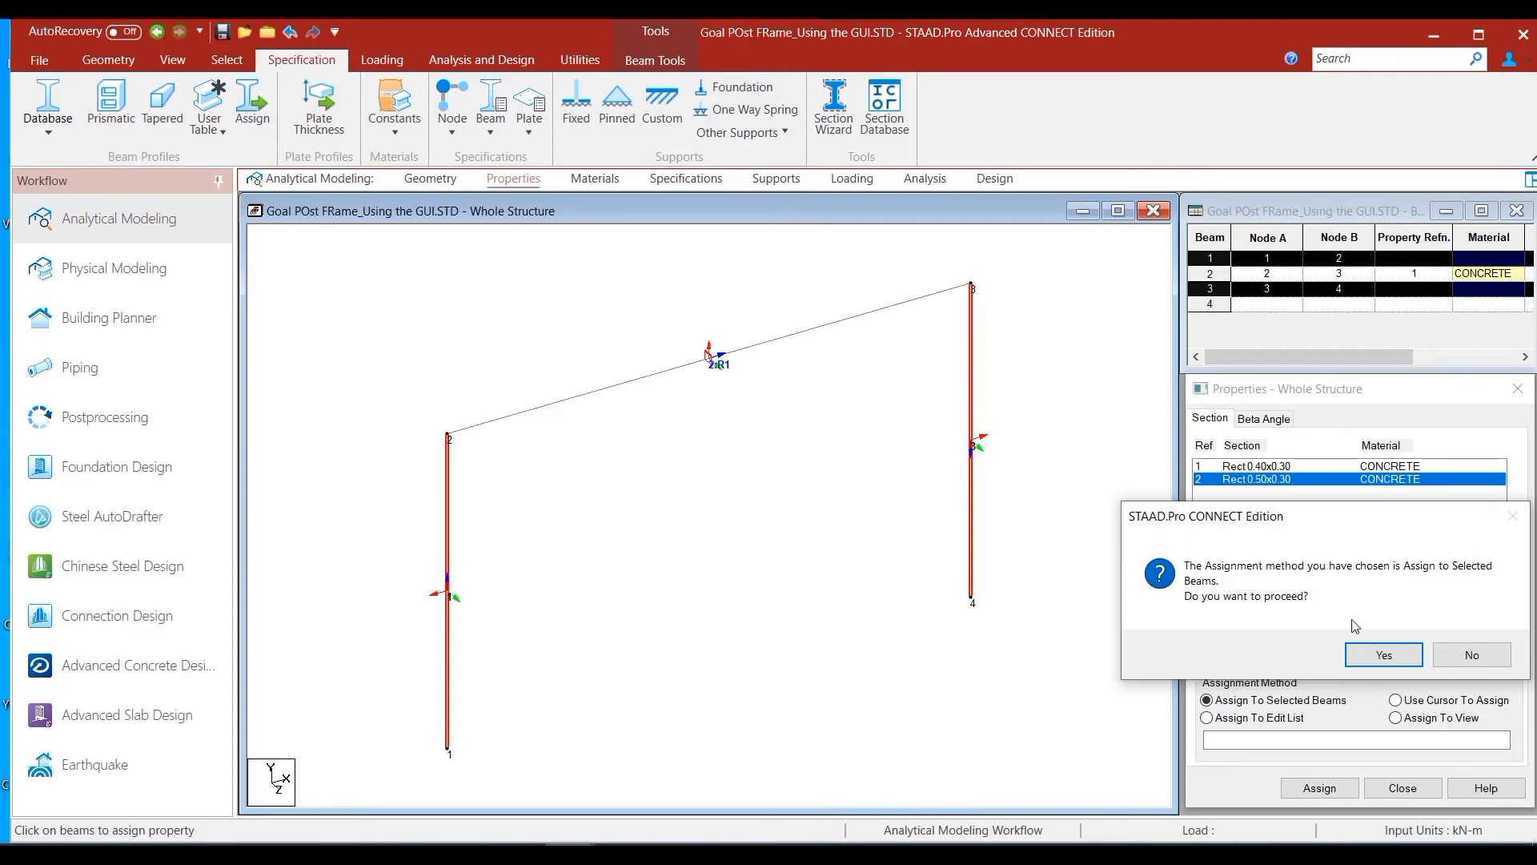
{"action": "left_click", "coordinate": [1397, 666]}
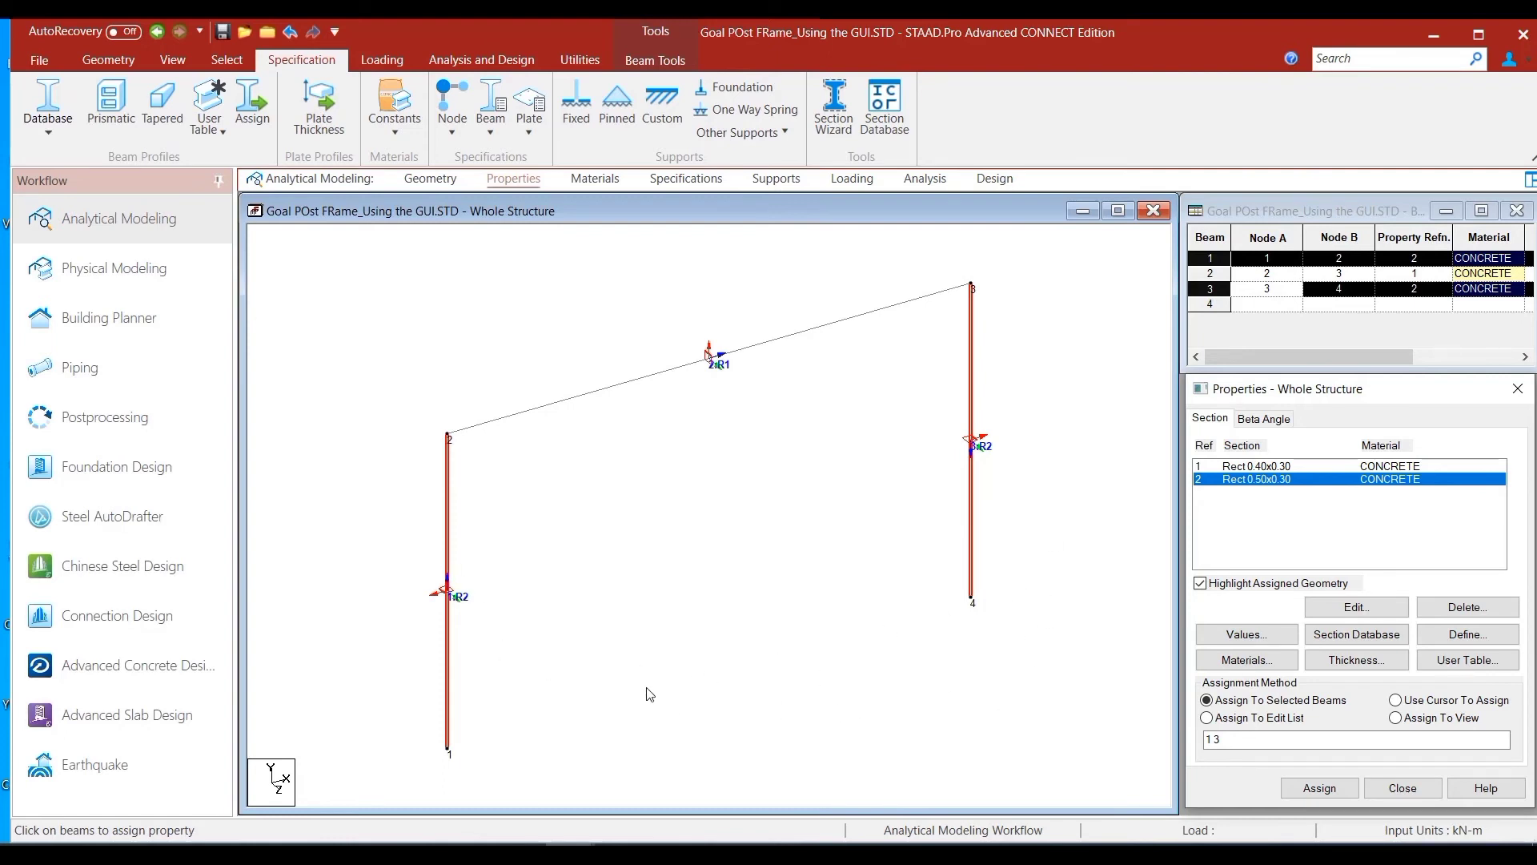
{"action": "left_click", "coordinate": [458, 594]}
{"action": "left_click", "coordinate": [710, 610]}
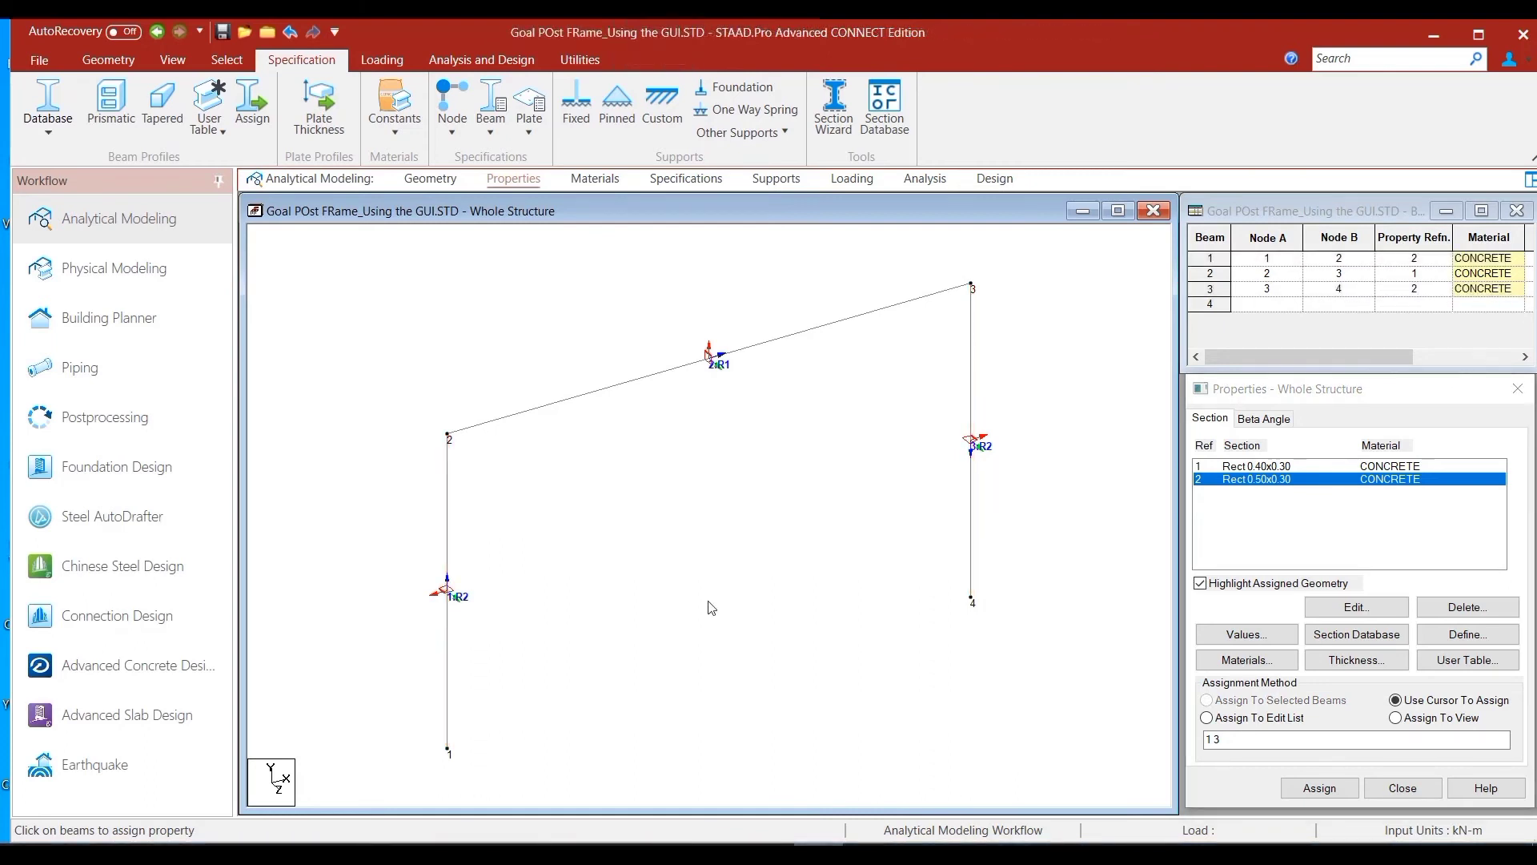
Step: Save the modified structure and open its input command file in a maximized STAAD.Pro Editor window
{"action": "right_click", "coordinate": [708, 597]}
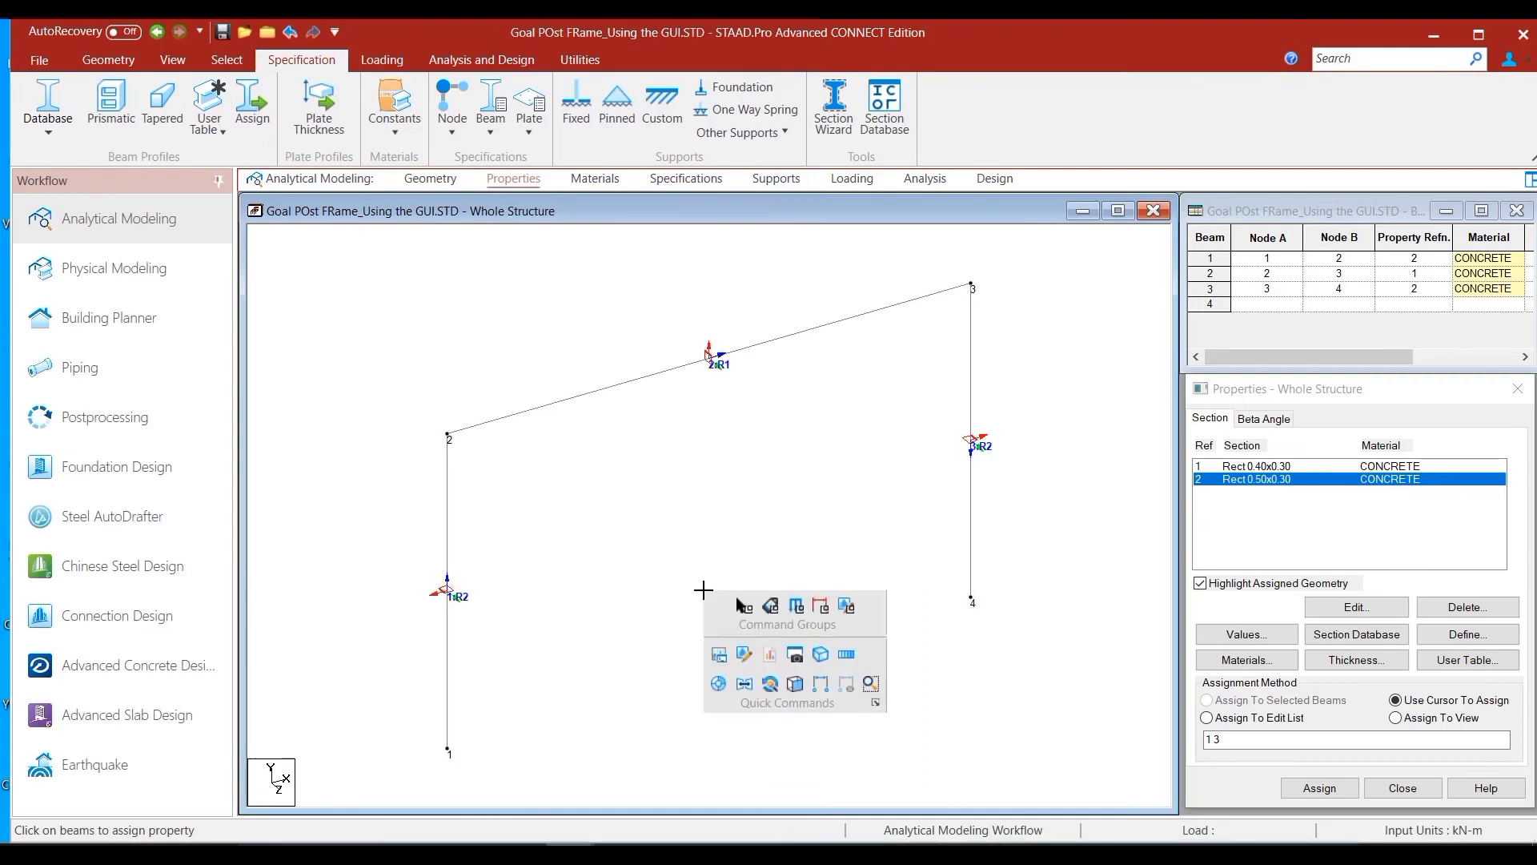
{"action": "left_click", "coordinate": [740, 654]}
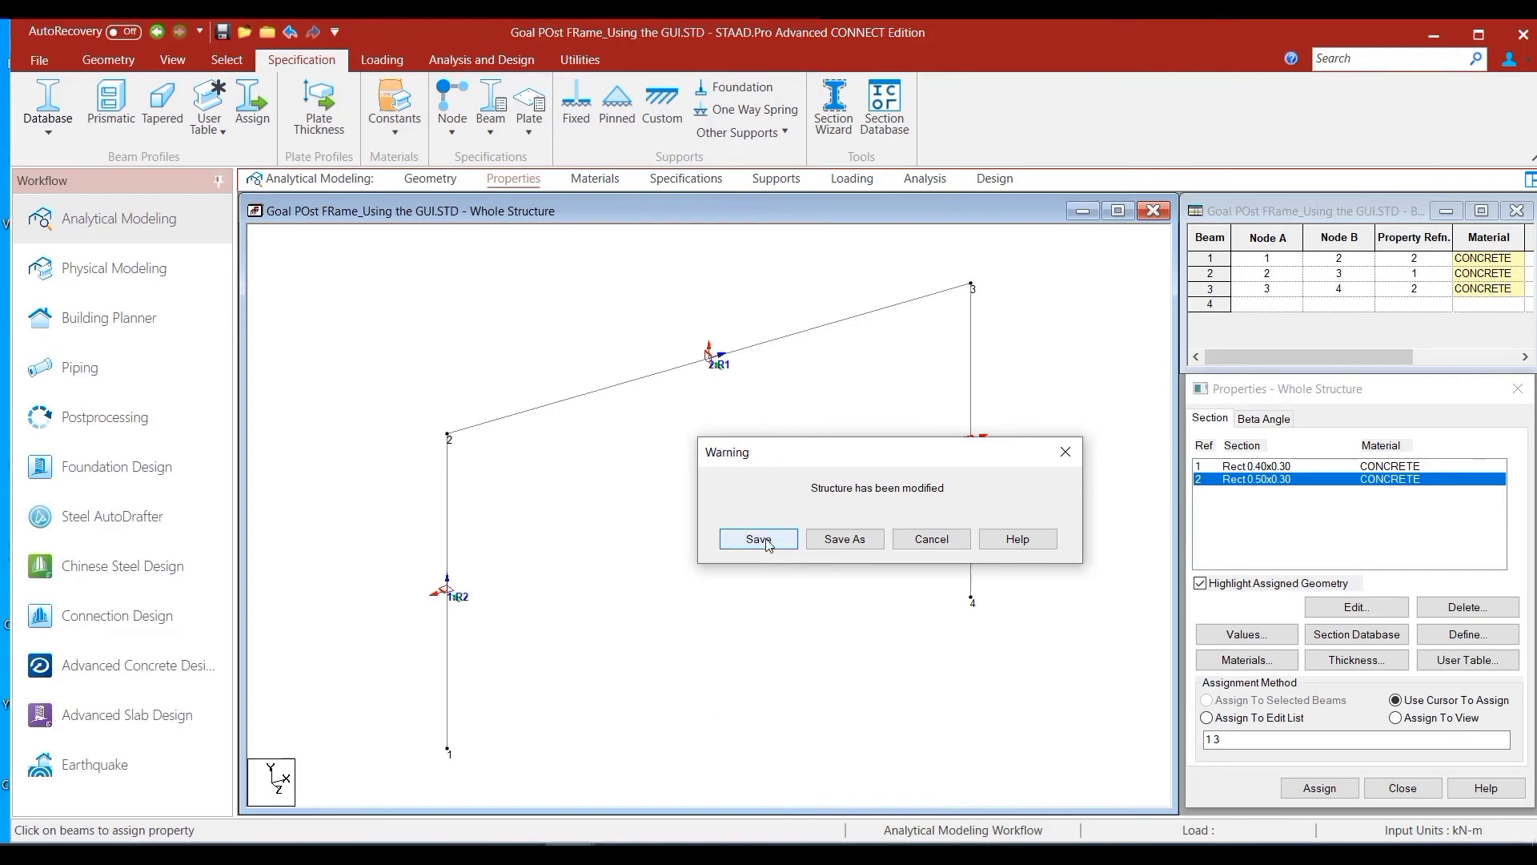
{"action": "left_click", "coordinate": [761, 540]}
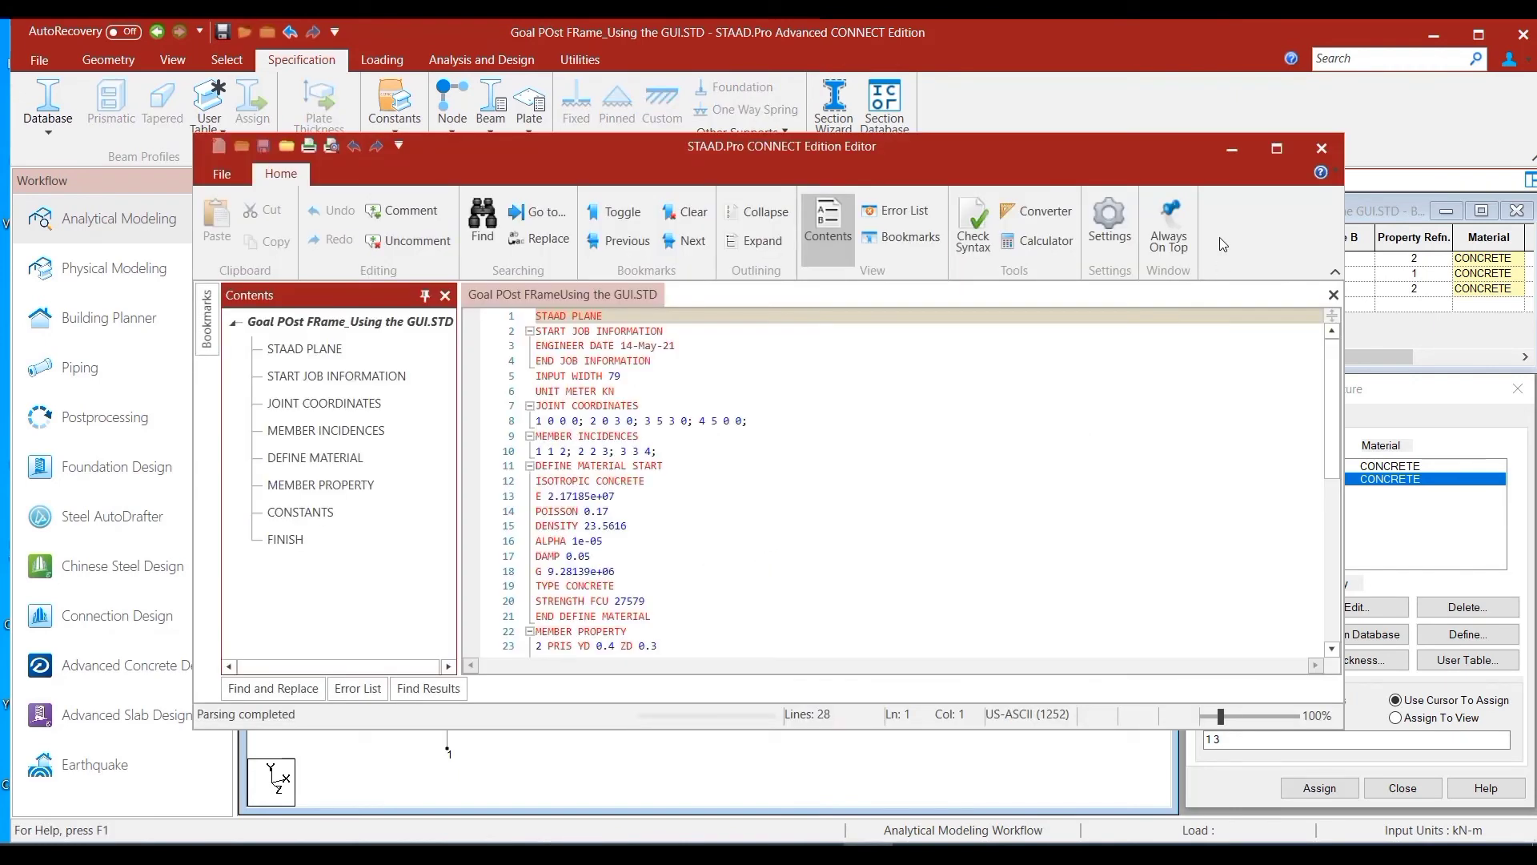
{"action": "left_click", "coordinate": [1281, 149]}
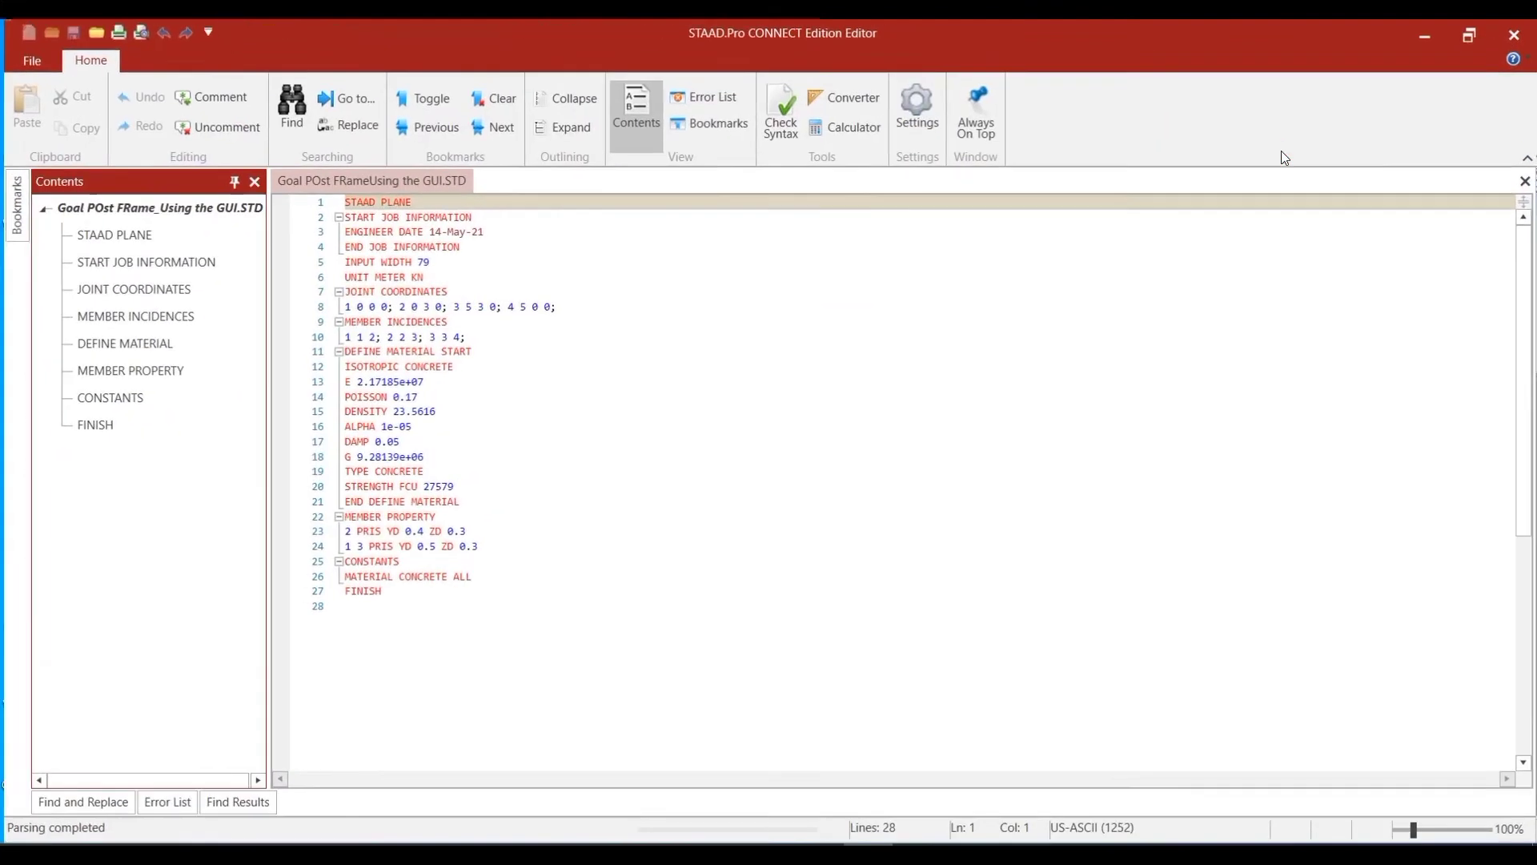